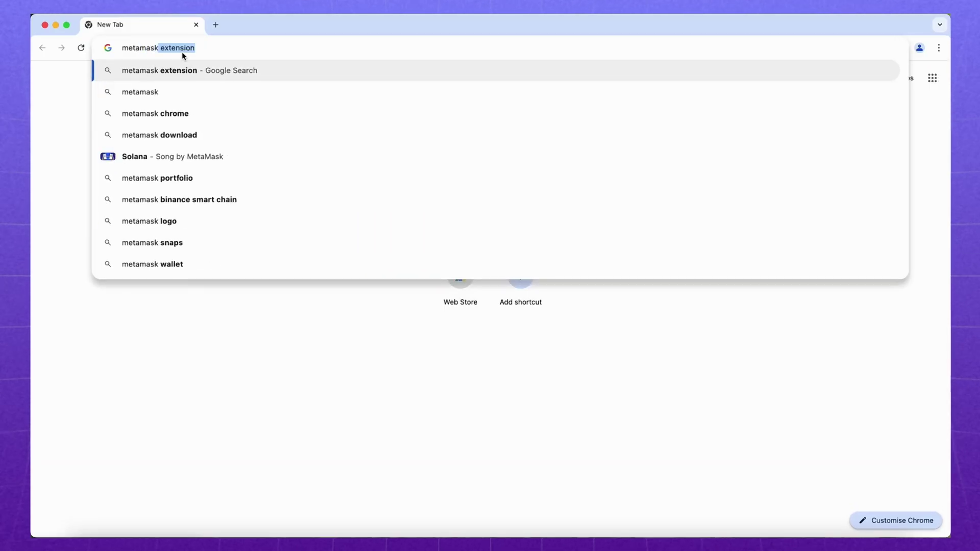
Go to metamask.io and install the MetaMask extension in Chrome from the Chrome Web Store
type(".io")
key("Return")
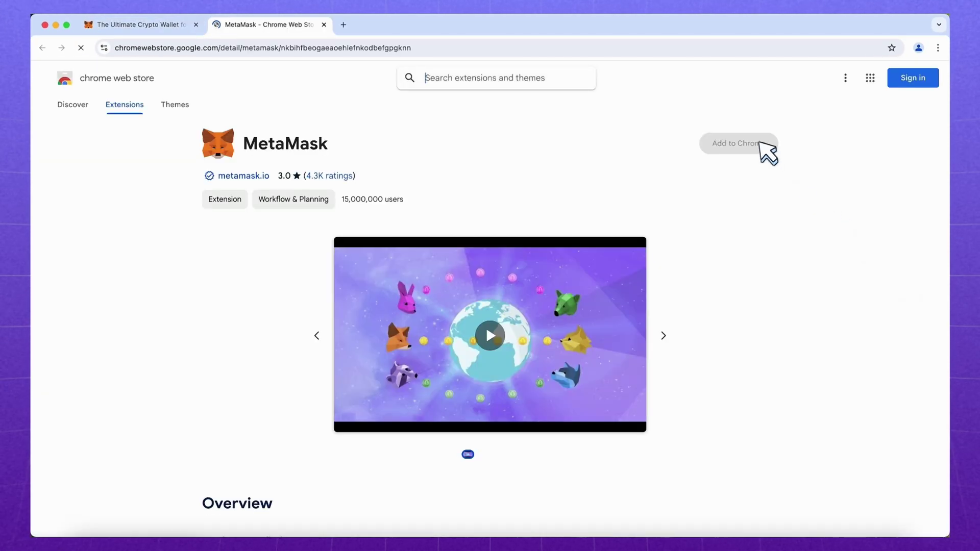
left_click(759, 143)
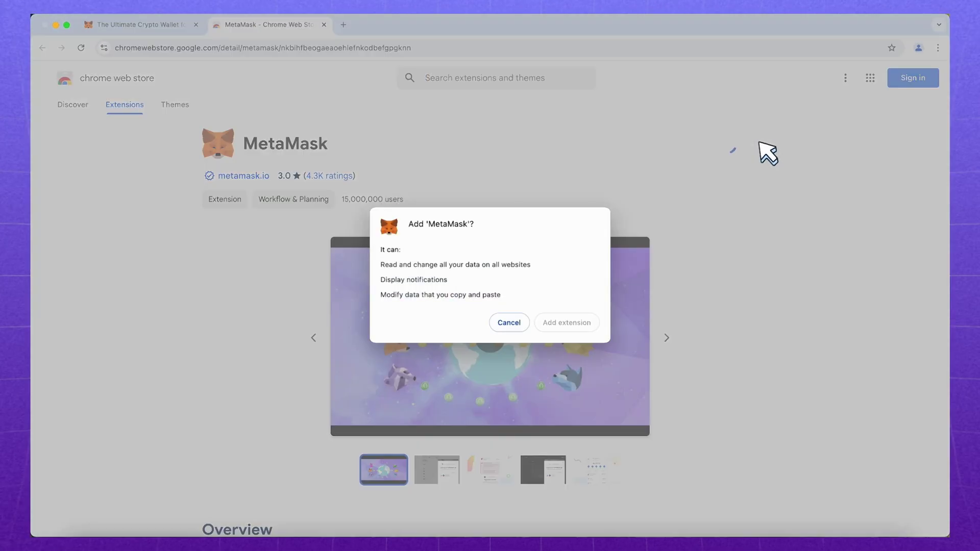
left_click(567, 321)
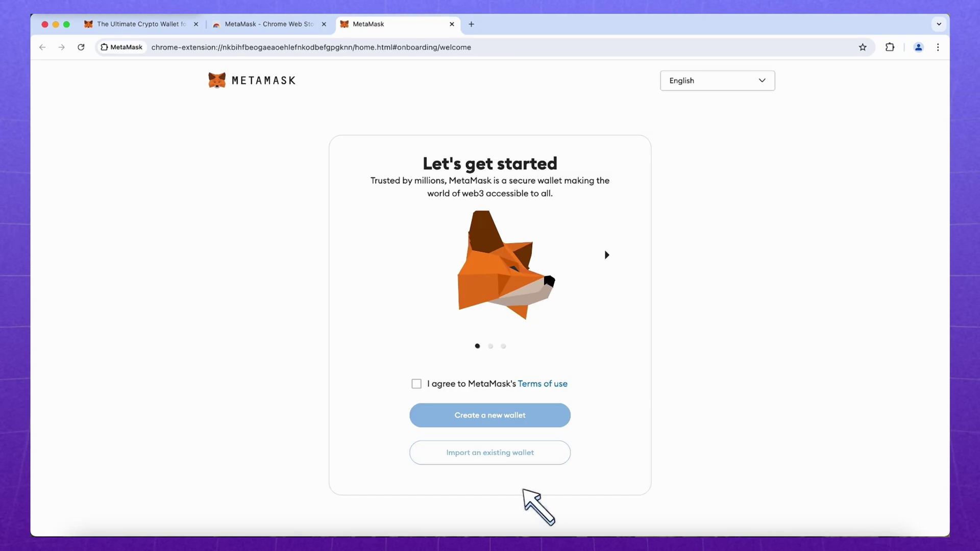
Accept MetaMask's terms of use, start creating a new wallet and agree to the usage data collection
left_click(417, 384)
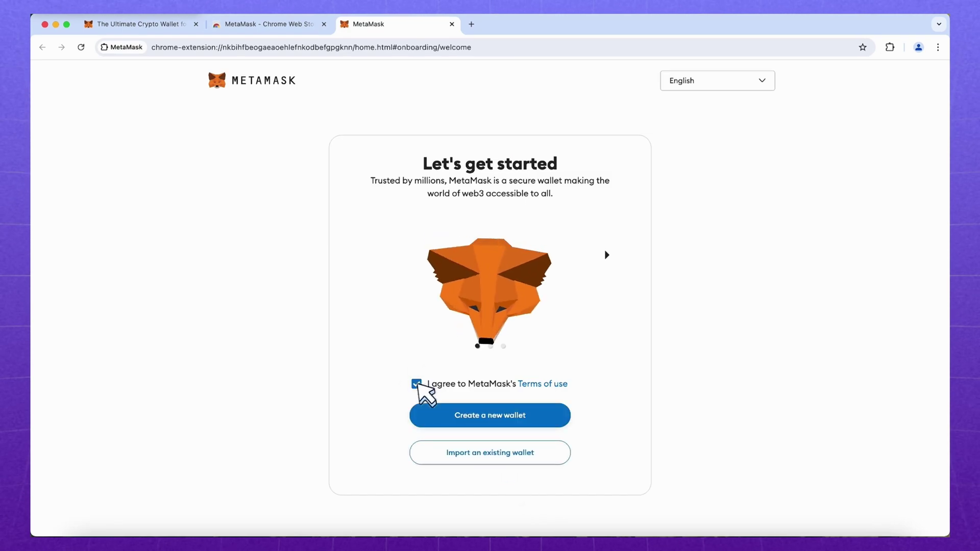
left_click(538, 414)
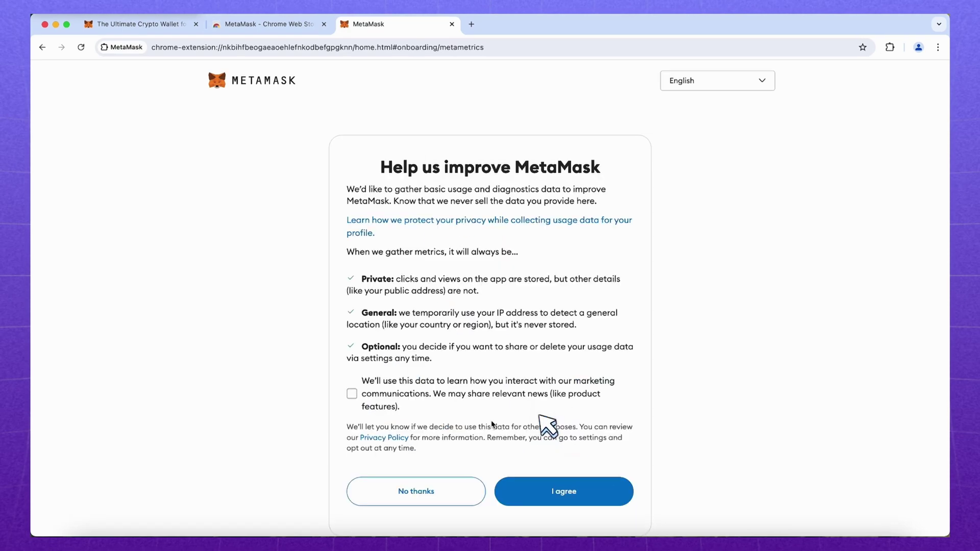
left_click(607, 495)
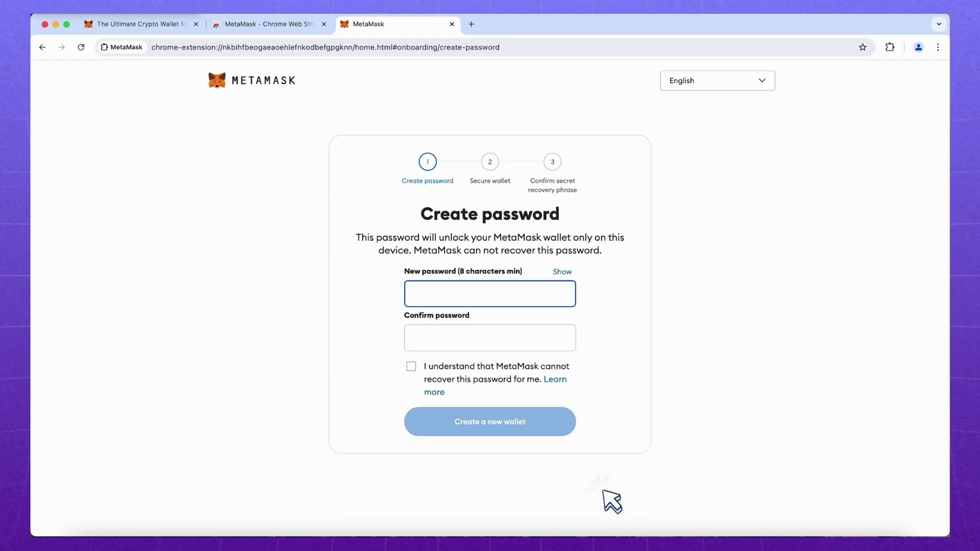
Enter and confirm the new wallet password, acknowledge that it cannot be recovered, and create the wallet
type("•••••••••••")
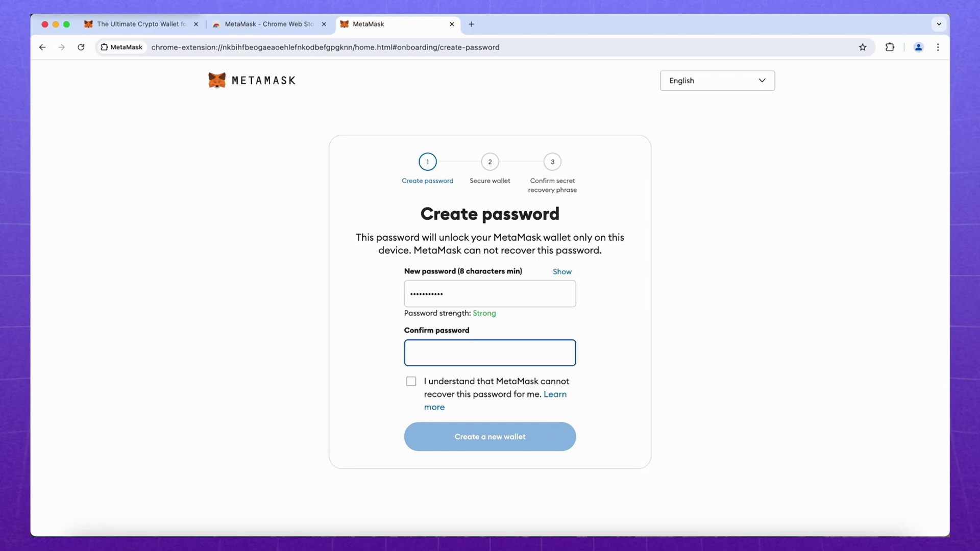
type("••••••••••")
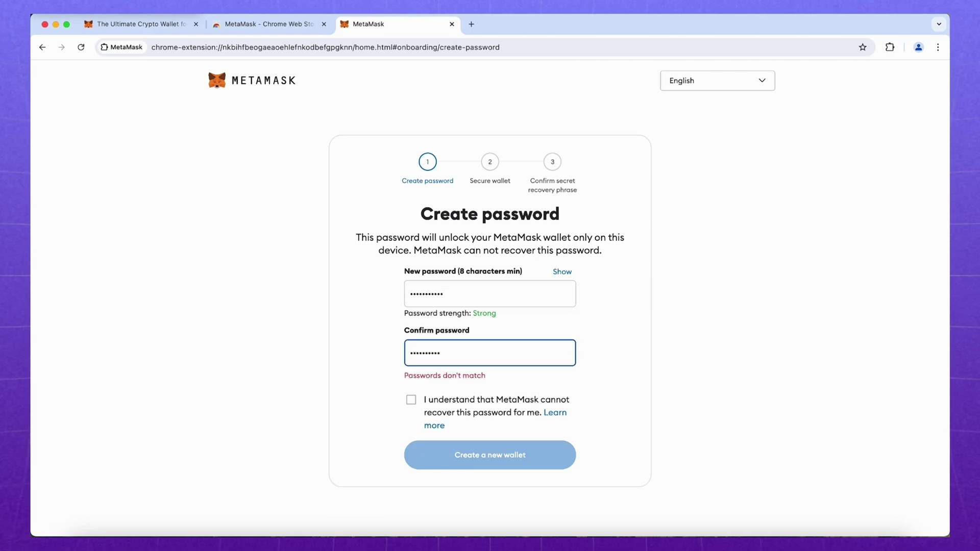
type("•")
left_click(411, 382)
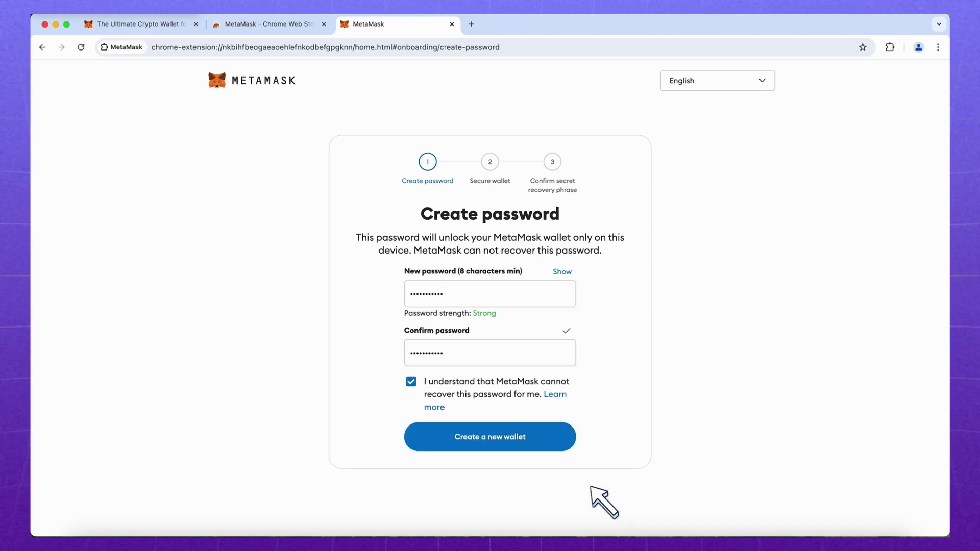
left_click(536, 433)
Choose to secure the wallet, reveal the Secret Recovery Phrase and confirm its missing words
left_click(562, 317)
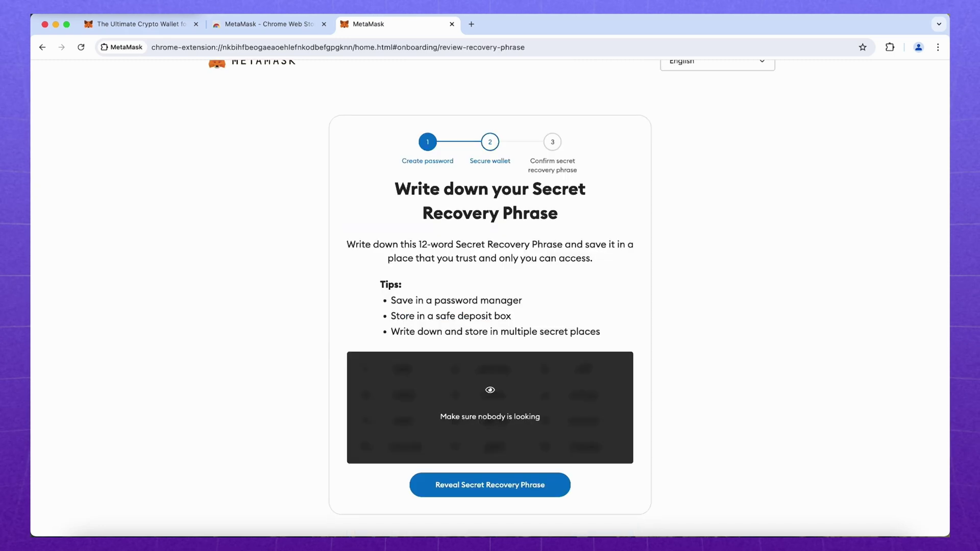
left_click(490, 484)
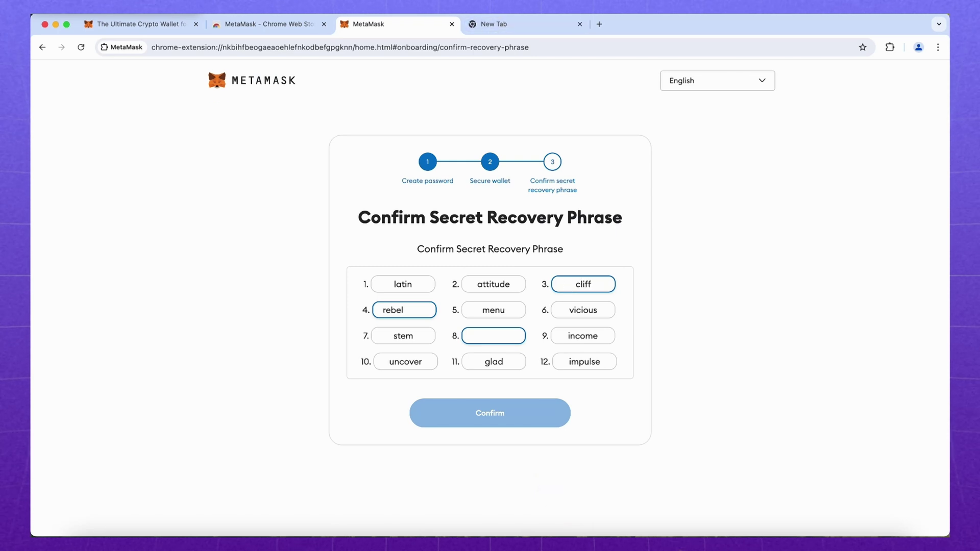
left_click(541, 414)
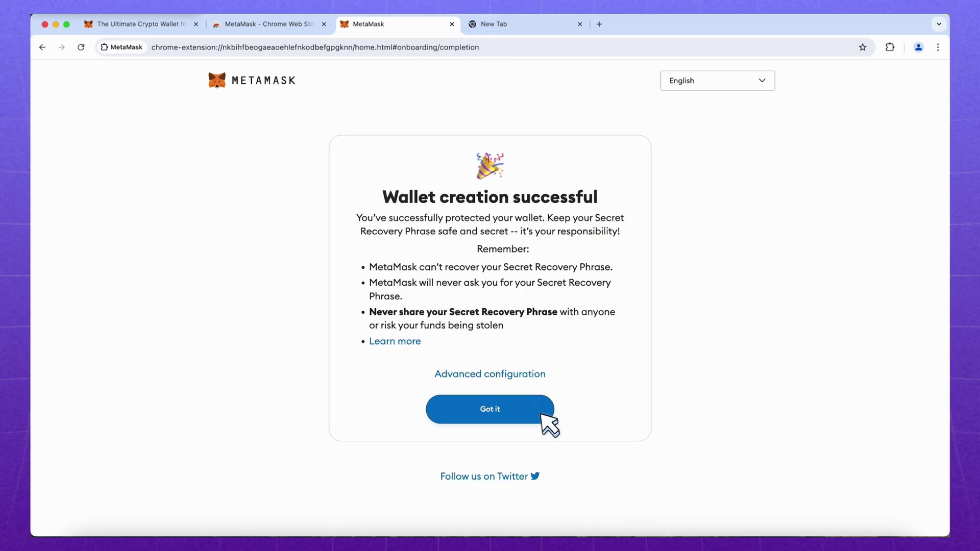
Acknowledge the wallet creation notice and finish the extension pinning guide to reach the wallet
left_click(541, 414)
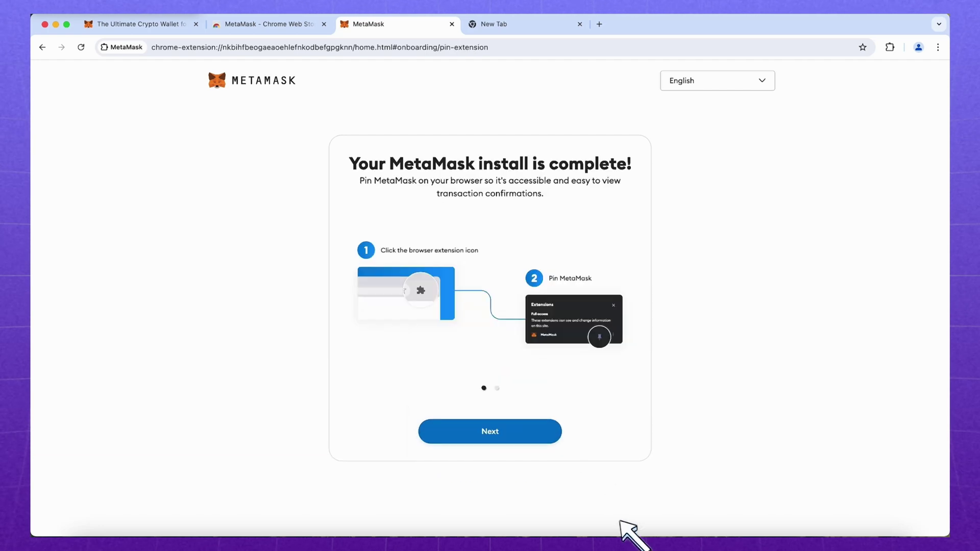
left_click(531, 431)
left_click(528, 432)
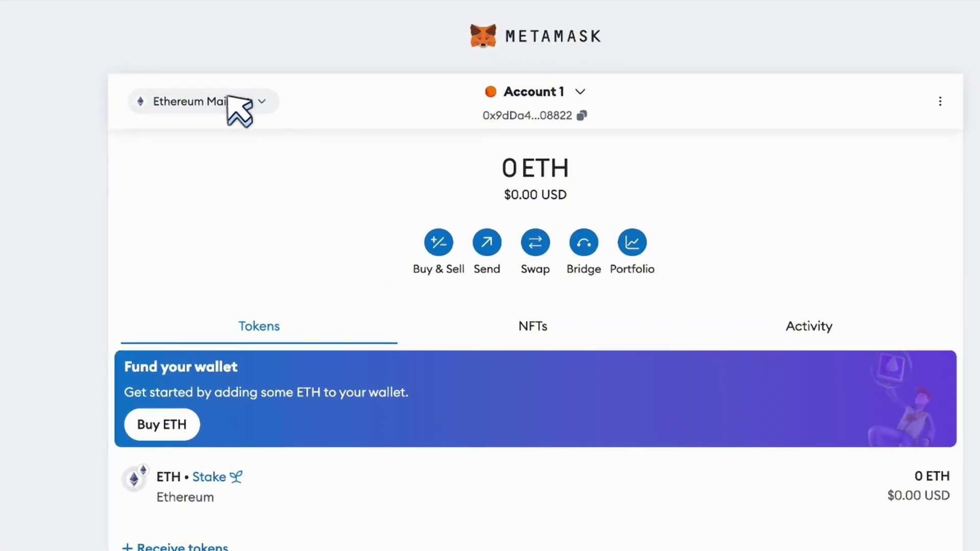
Add the popular network Arbitrum One to the wallet and approve it
left_click(232, 102)
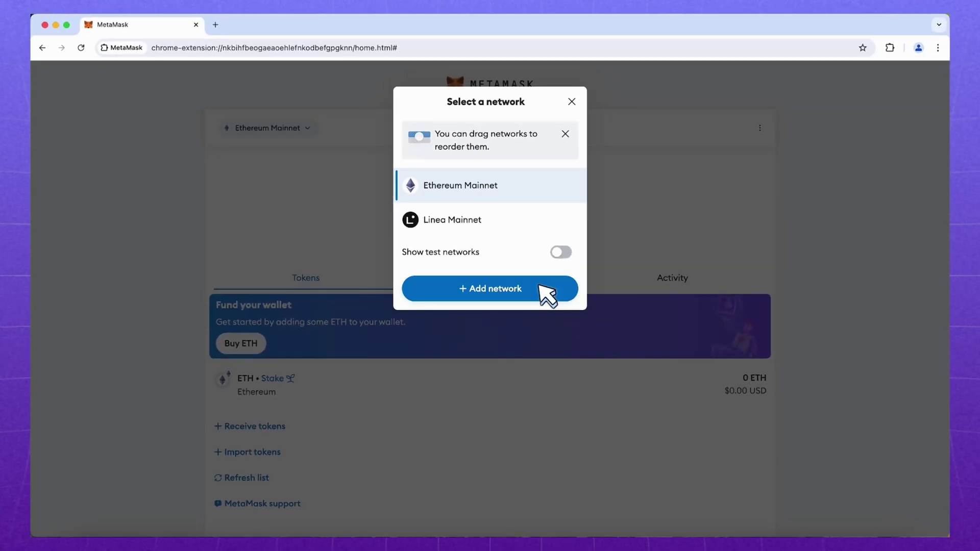
left_click(608, 341)
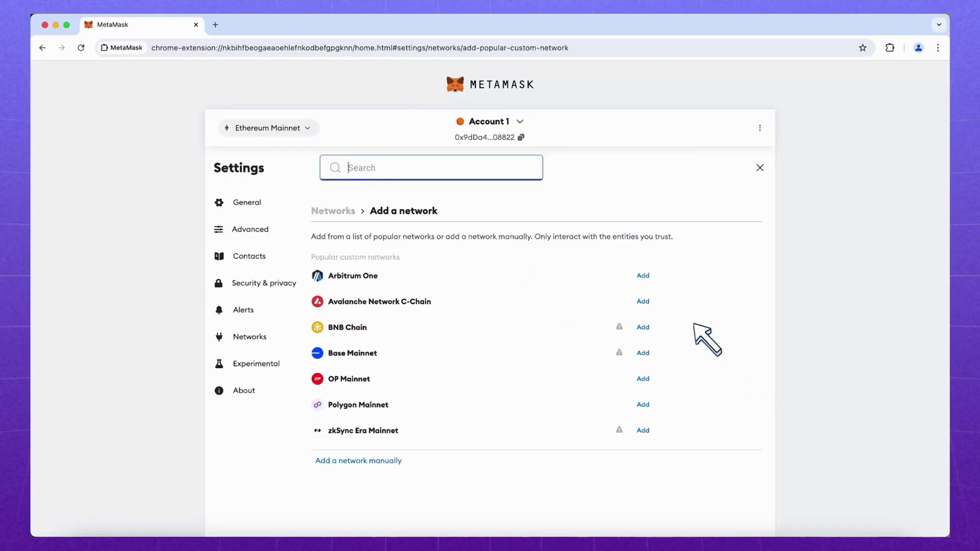
left_click(643, 276)
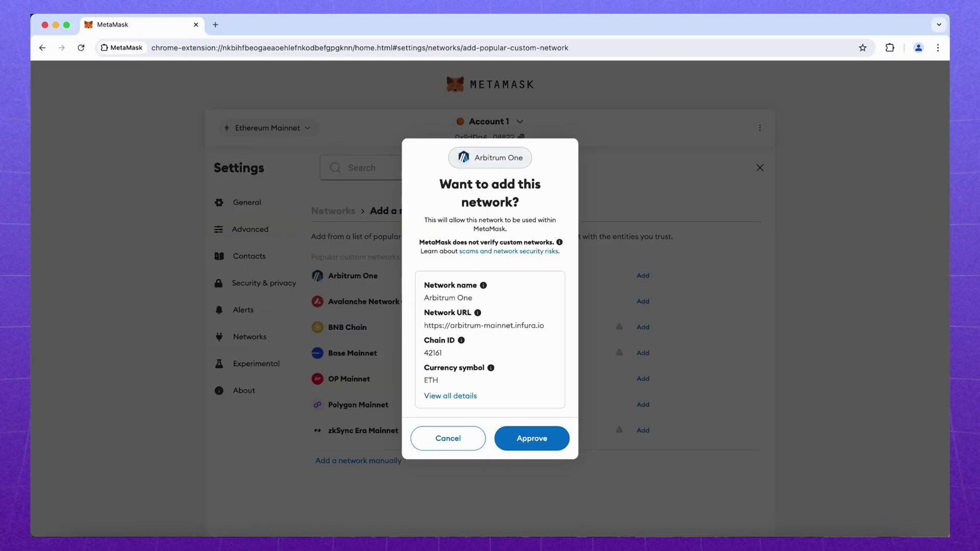
left_click(533, 439)
left_click(525, 328)
Open chainlist.org in a new tab and connect the MetaMask wallet to the site
key("ctrl+t")
type("chain")
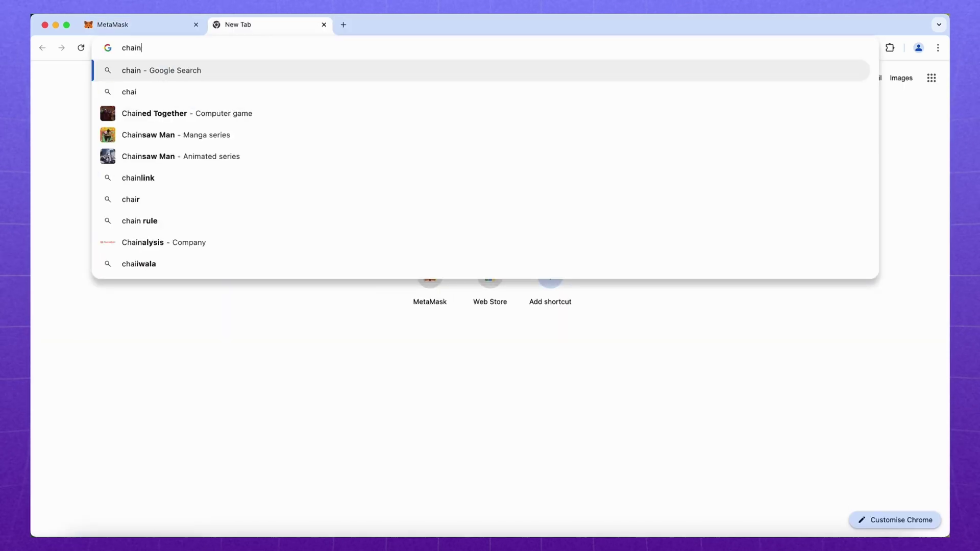
type("list.org")
key("Return")
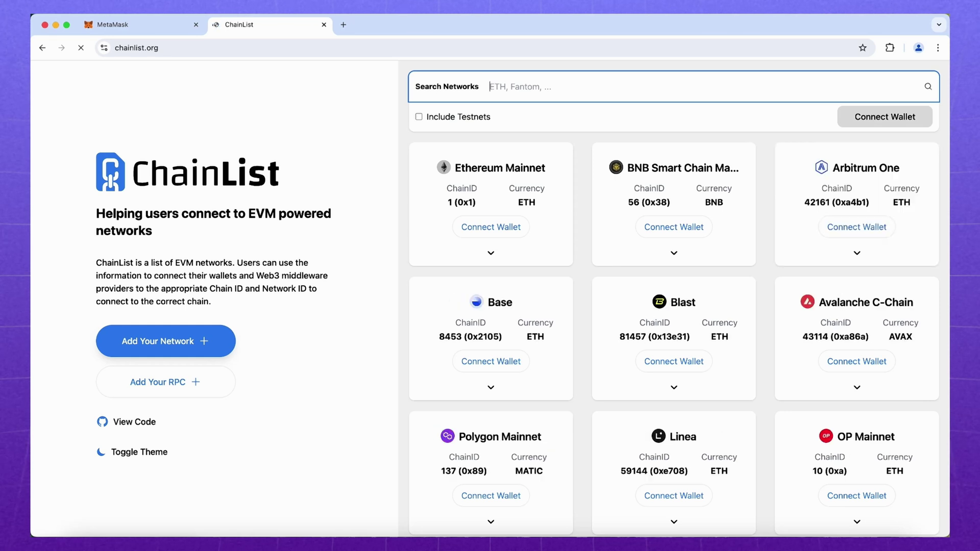
left_click(903, 118)
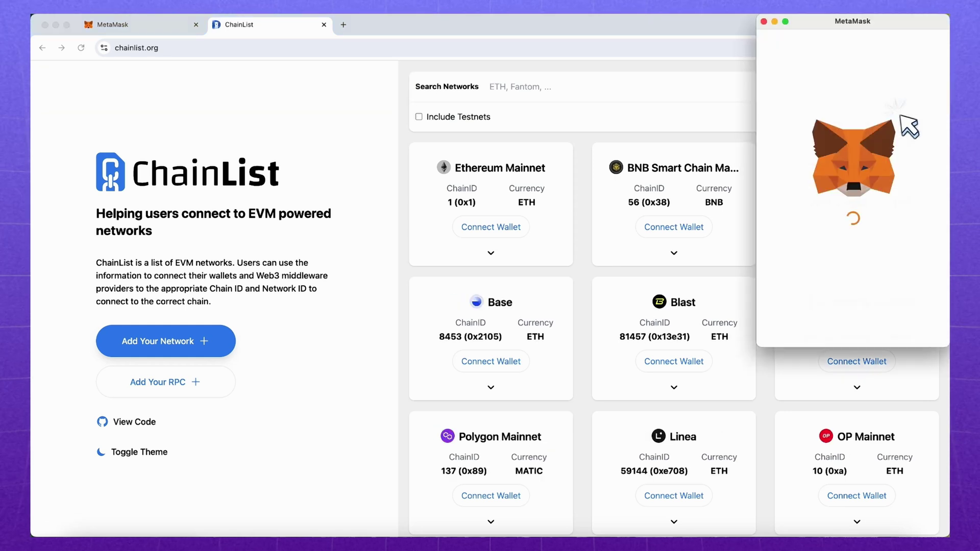
left_click(899, 326)
left_click(888, 327)
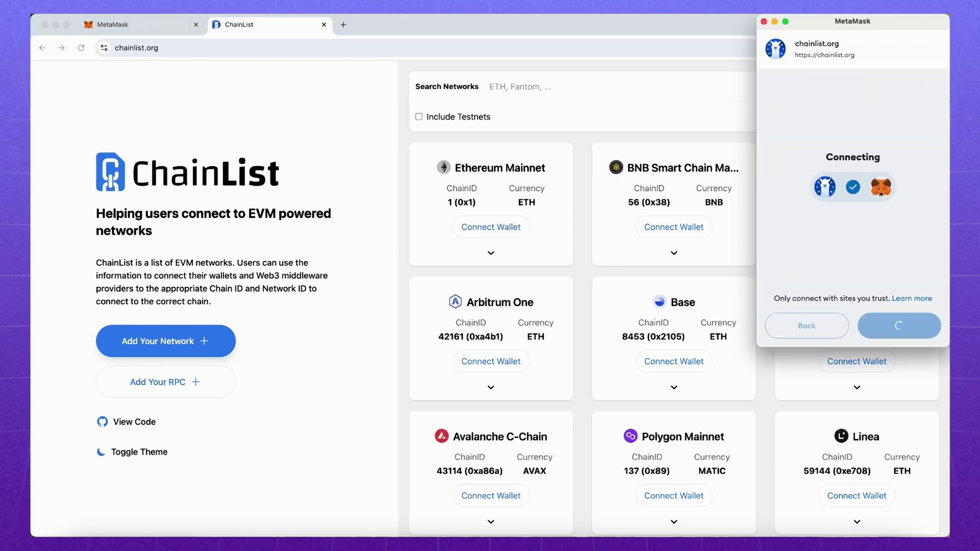
Add zkSync Mainnet to the wallet from ChainList, switch to it and dismiss the network notice
left_click(674, 238)
scroll(852, 204, "down", 5)
left_click(886, 326)
left_click(885, 327)
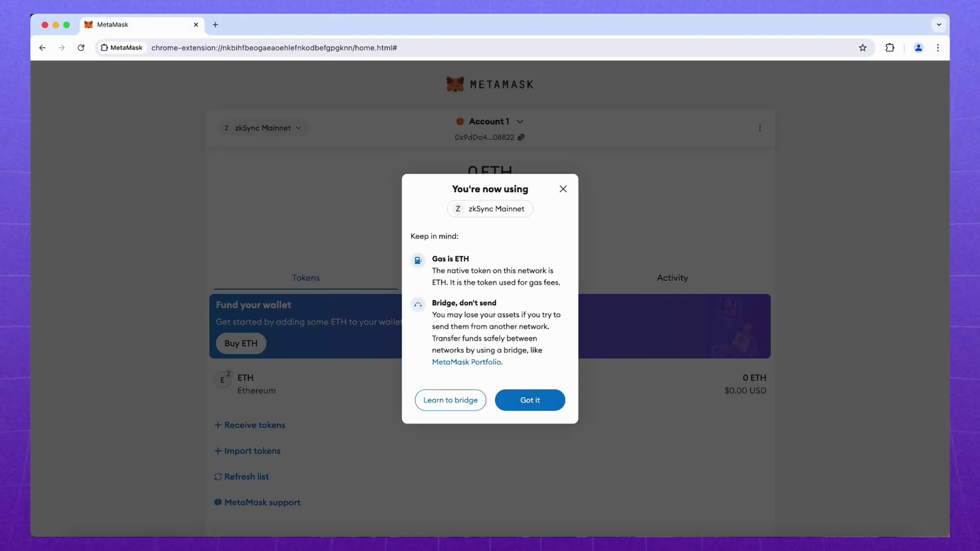
left_click(530, 400)
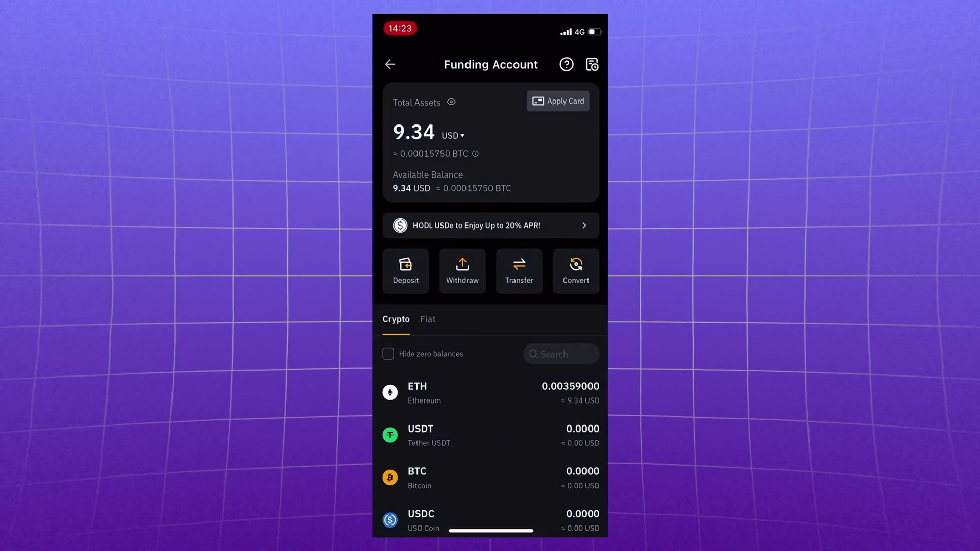
In the Bybit app's Funding Account, start an on-chain ETH withdrawal and enter the MetaMask wallet address as the destination
left_click(420, 397)
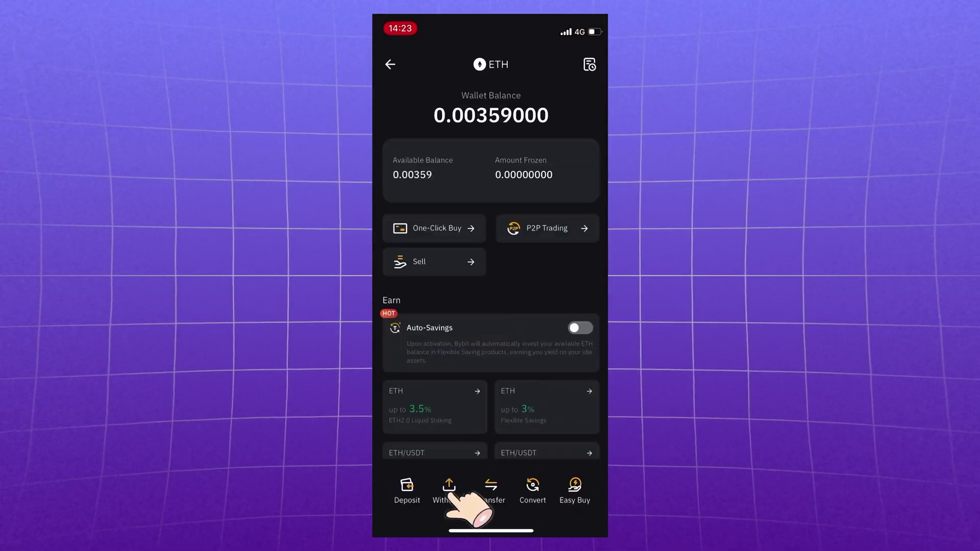
left_click(450, 488)
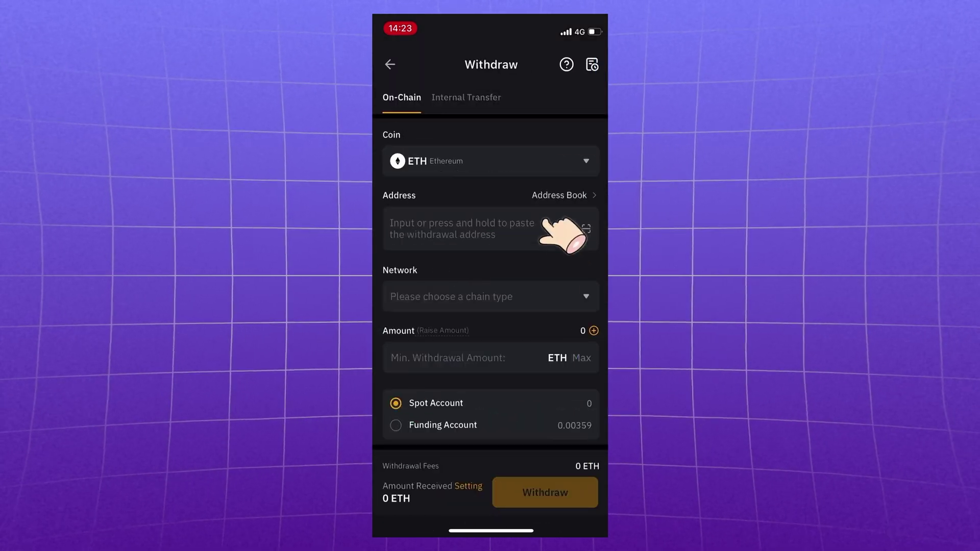
left_click(547, 225)
left_click(398, 195)
key("Return")
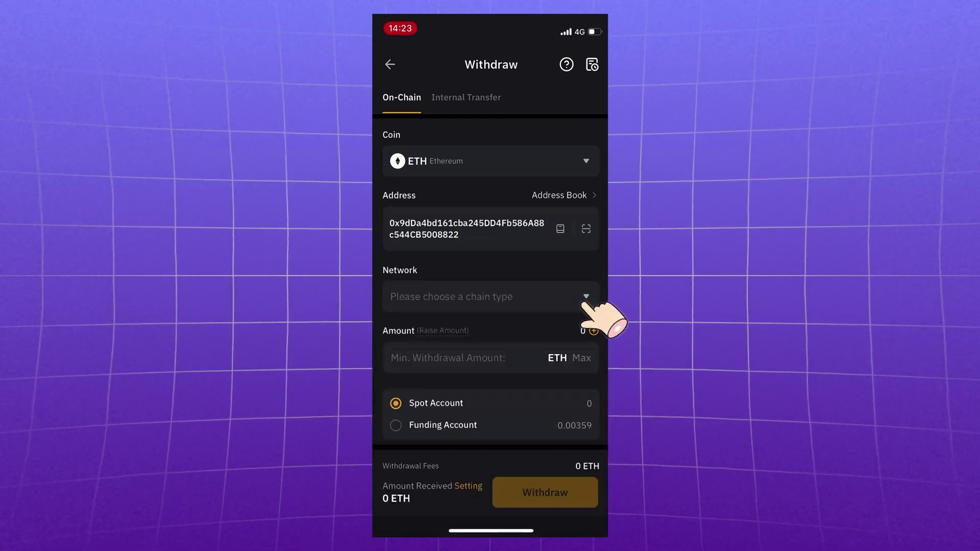
Set the withdrawal network to Arbitrum One and use the Funding Account's maximum amount of 0.00344 ETH
left_click(584, 298)
left_click(434, 250)
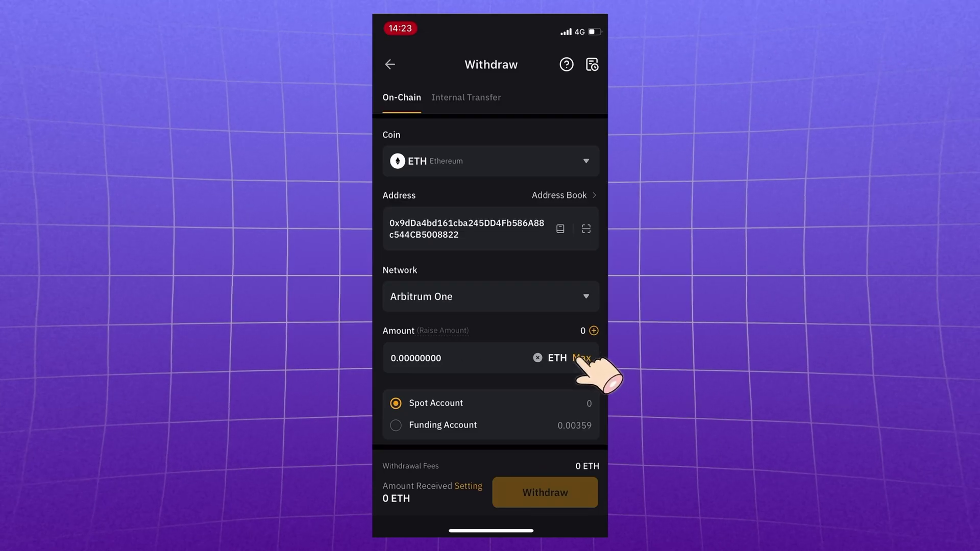
left_click(582, 358)
scroll(491, 306, "down", 3)
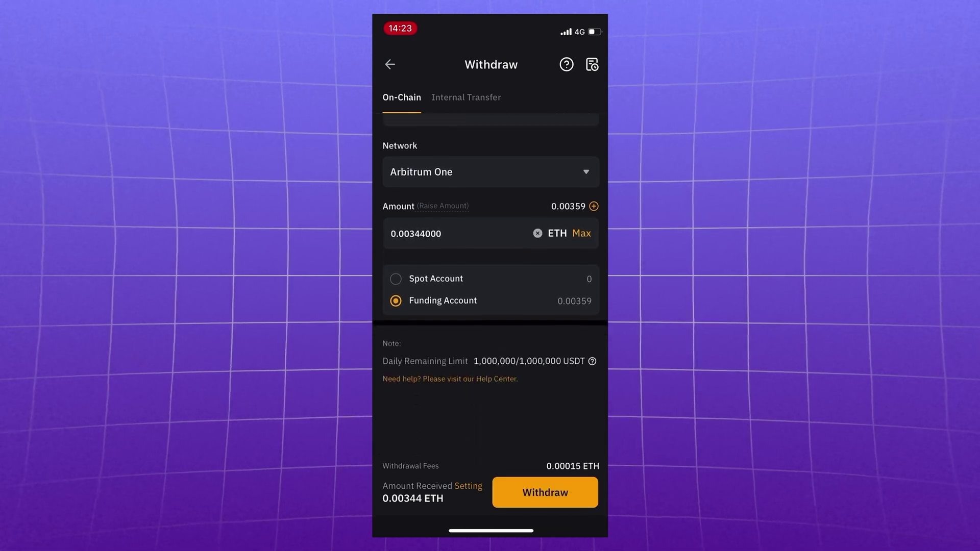
Submit the ETH withdrawal and confirm it through the security verification
left_click(582, 498)
left_click(587, 496)
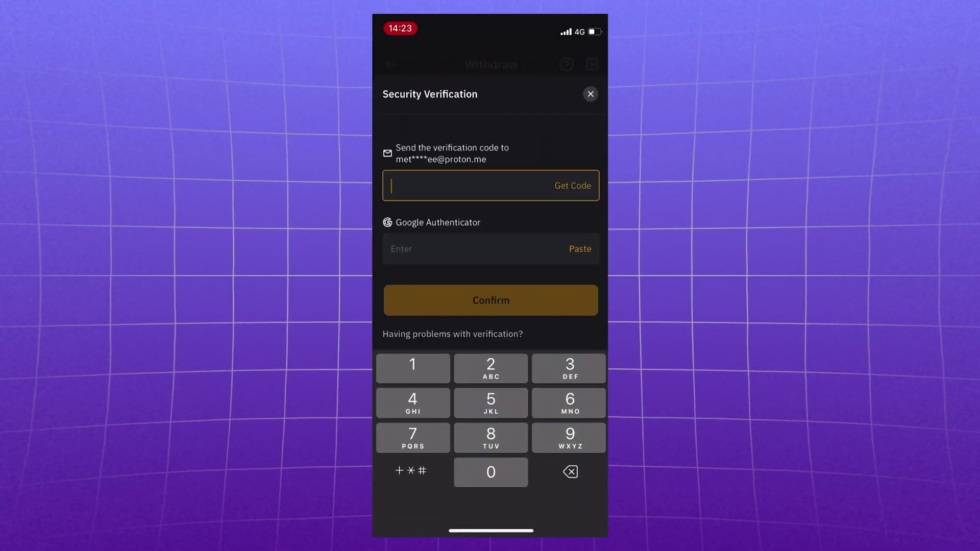
left_click(491, 278)
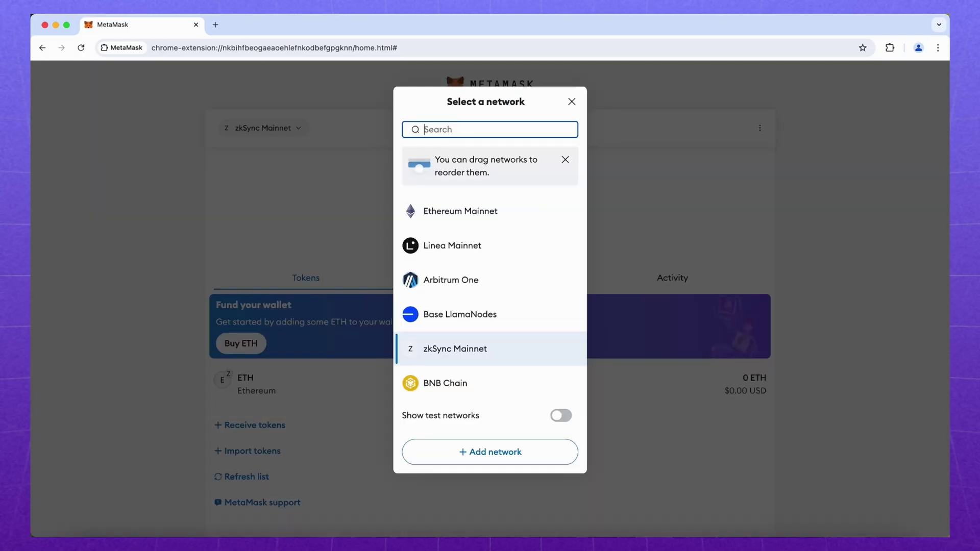
Return to MetaMask and switch the active network to BNB Chain, followed by Arbitrum One
left_click(445, 383)
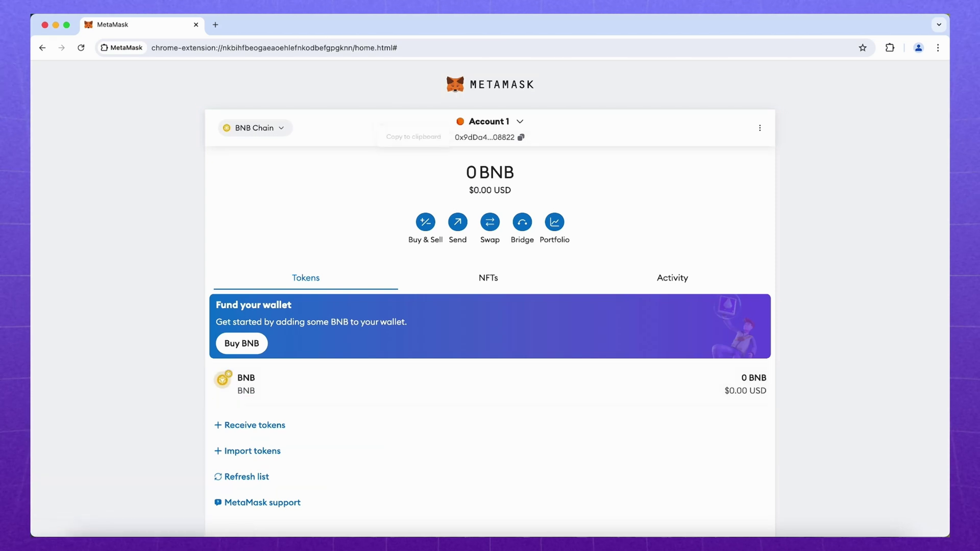
left_click(256, 128)
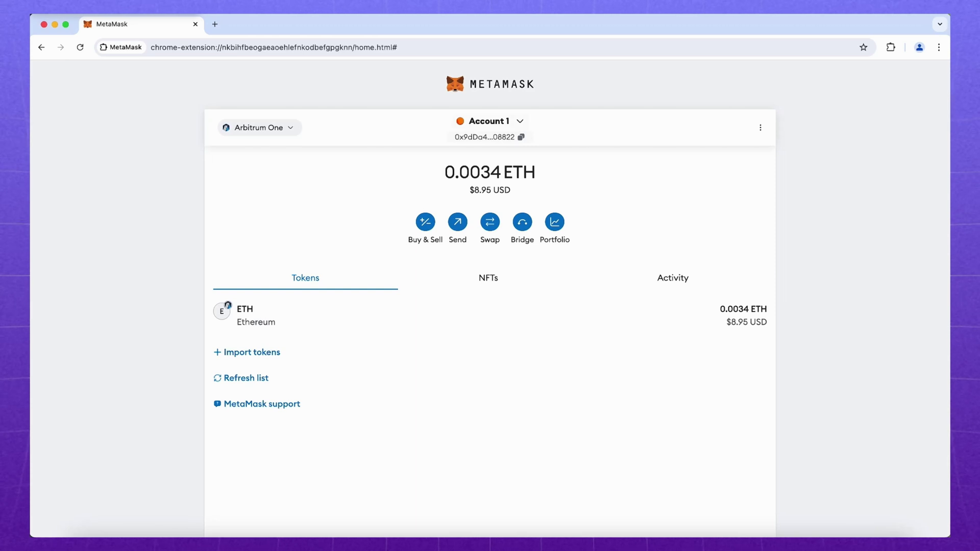
Create a new account in the MetaMask wallet with the default name Account 2
left_click(515, 121)
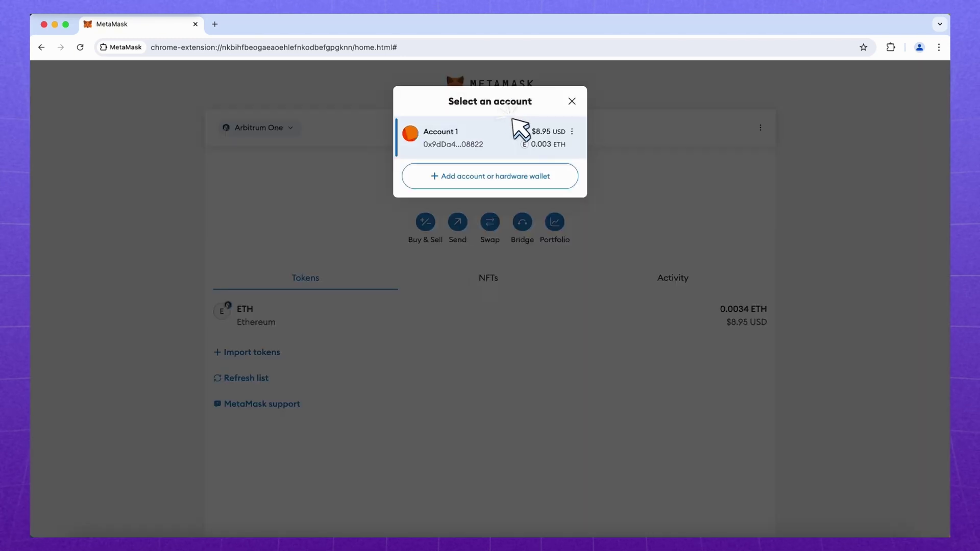
left_click(511, 175)
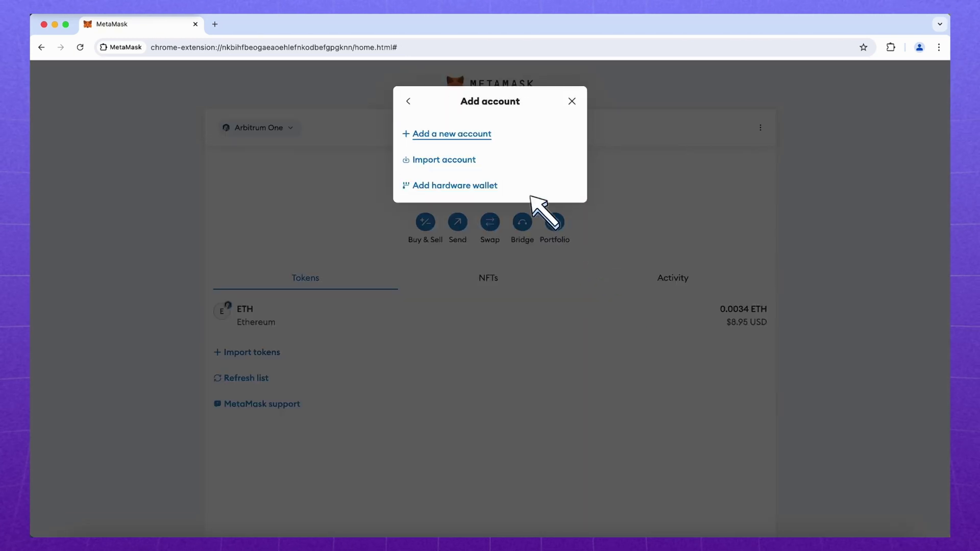
left_click(468, 134)
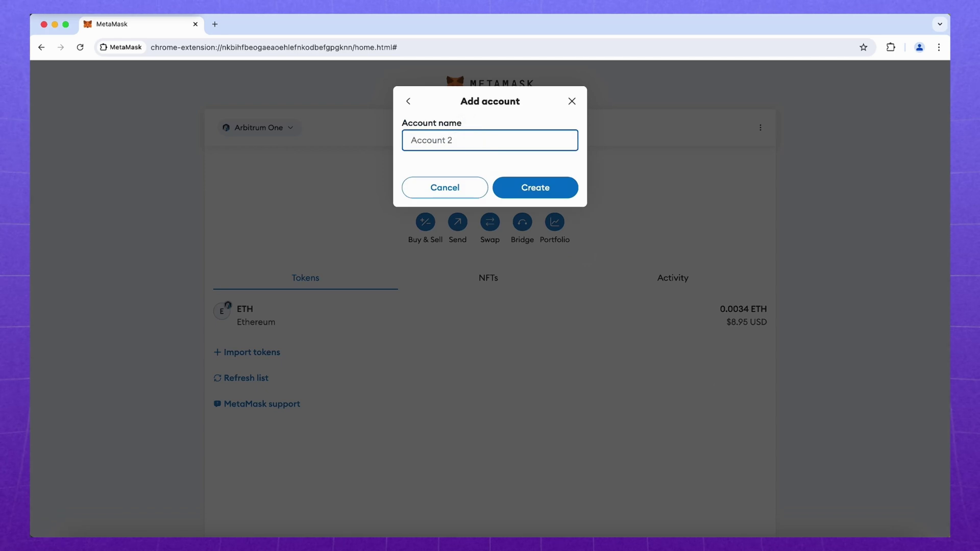
left_click(558, 187)
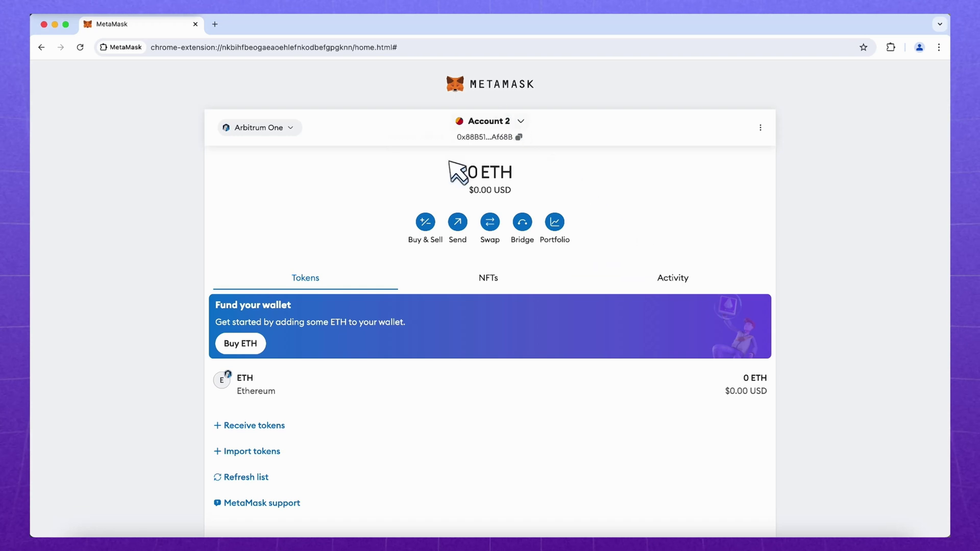
Switch back to Account 1 and send 0.0001 ETH to Account 2 on Arbitrum One, keeping the Market gas option
left_click(519, 122)
left_click(449, 160)
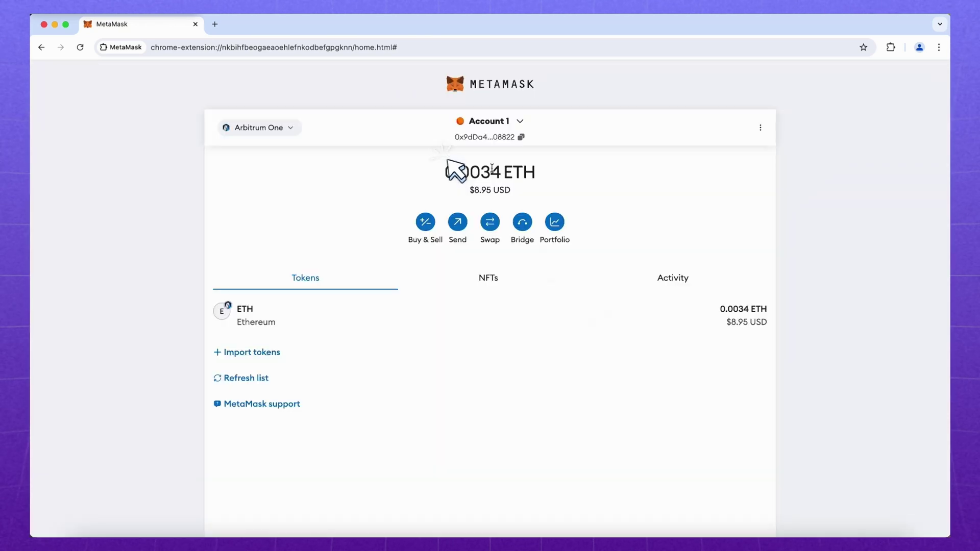
left_click(458, 228)
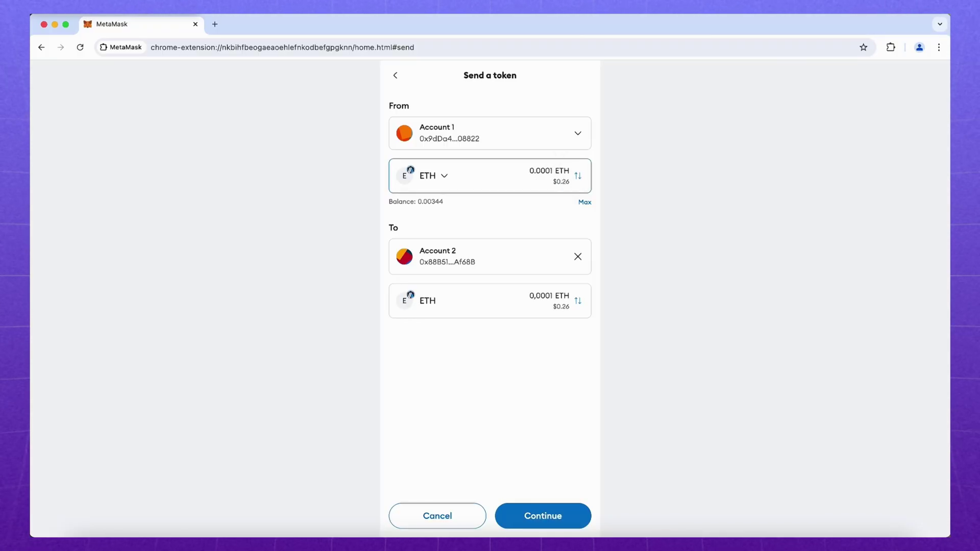
left_click(562, 515)
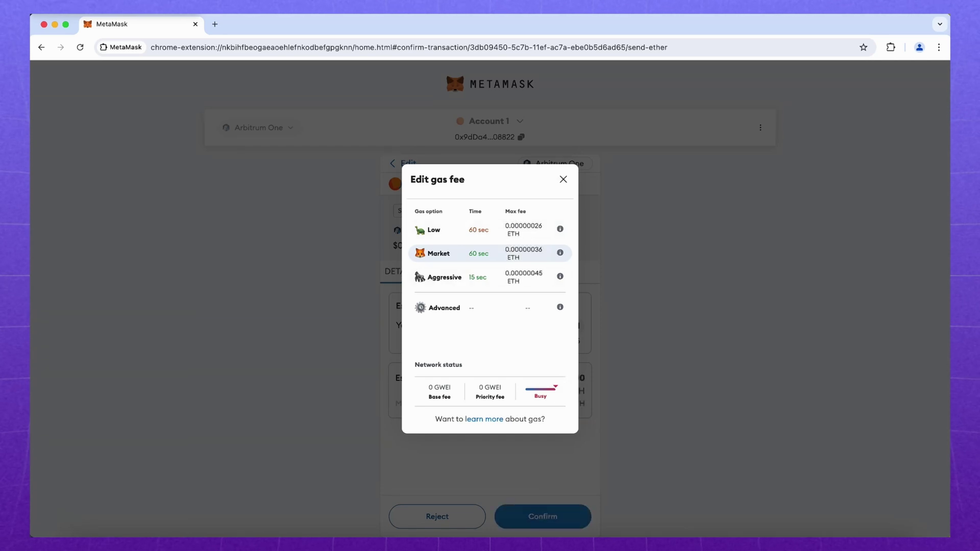
left_click(563, 180)
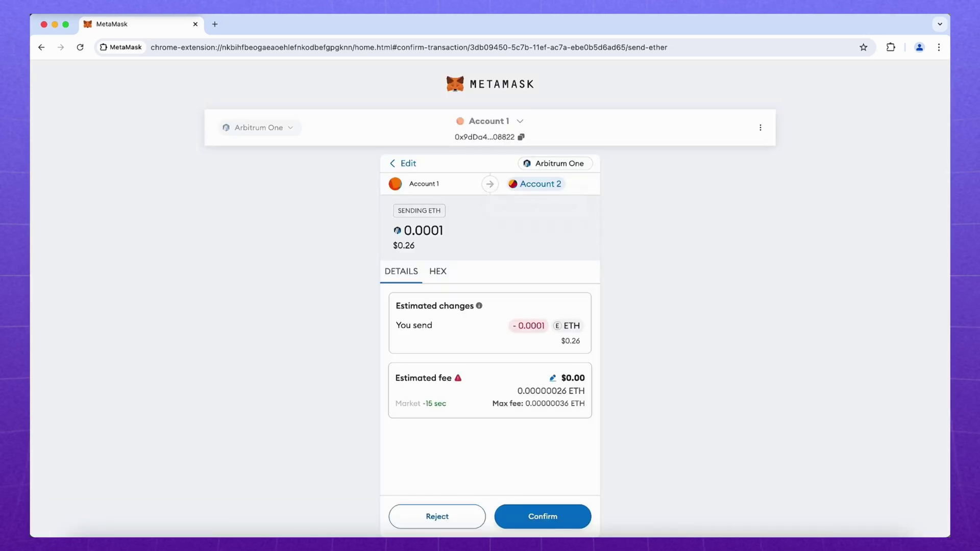
left_click(558, 512)
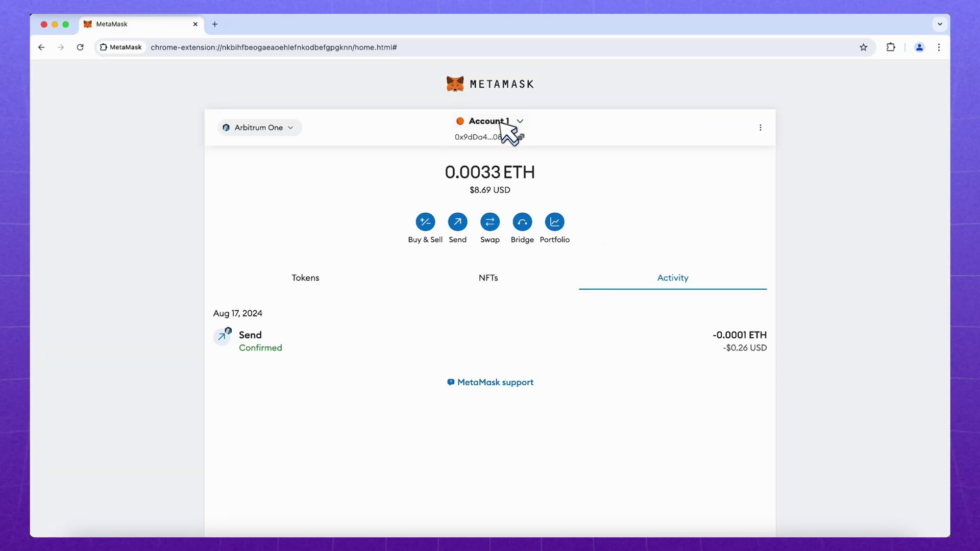
Switch to Account 2 and speed up its pending ETH send by submitting the Market replacement gas fee
left_click(501, 123)
left_click(443, 205)
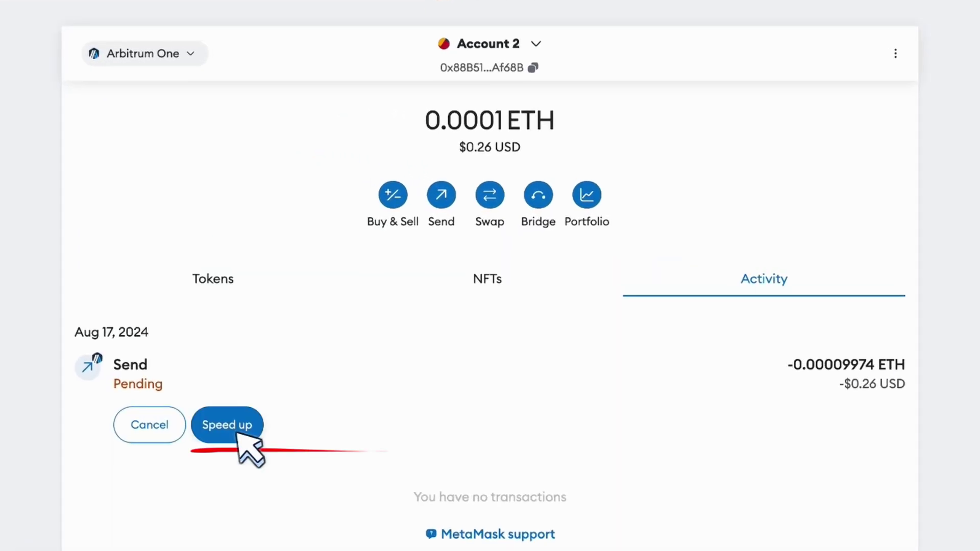
left_click(238, 429)
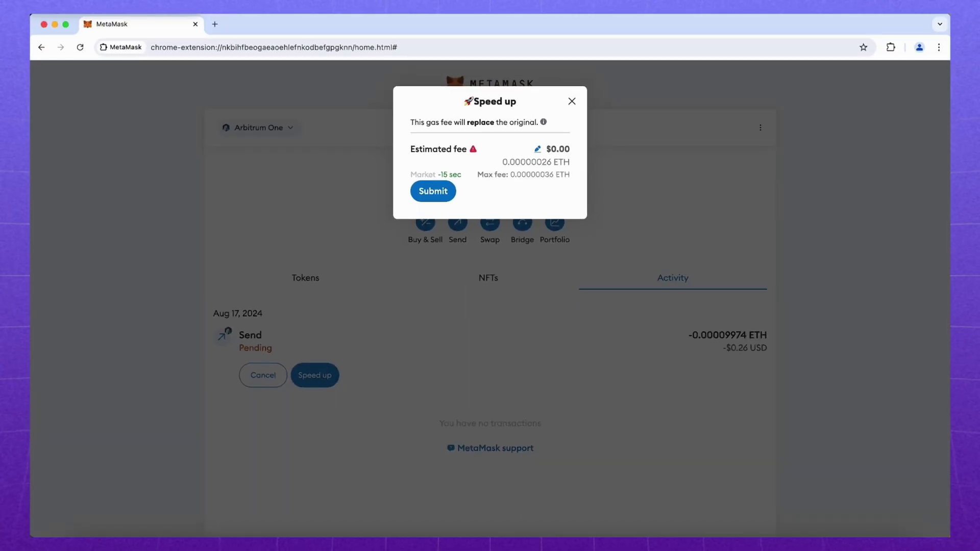
left_click(433, 192)
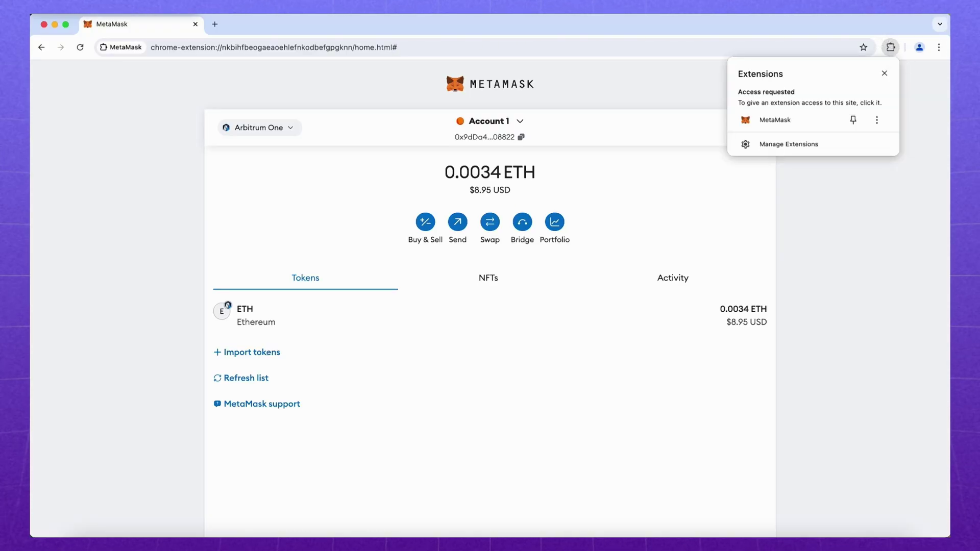
Pin the MetaMask extension in the browser and open uniswap.org in a new tab
left_click(852, 119)
key("Escape")
key("super+t")
type("uniswap.org")
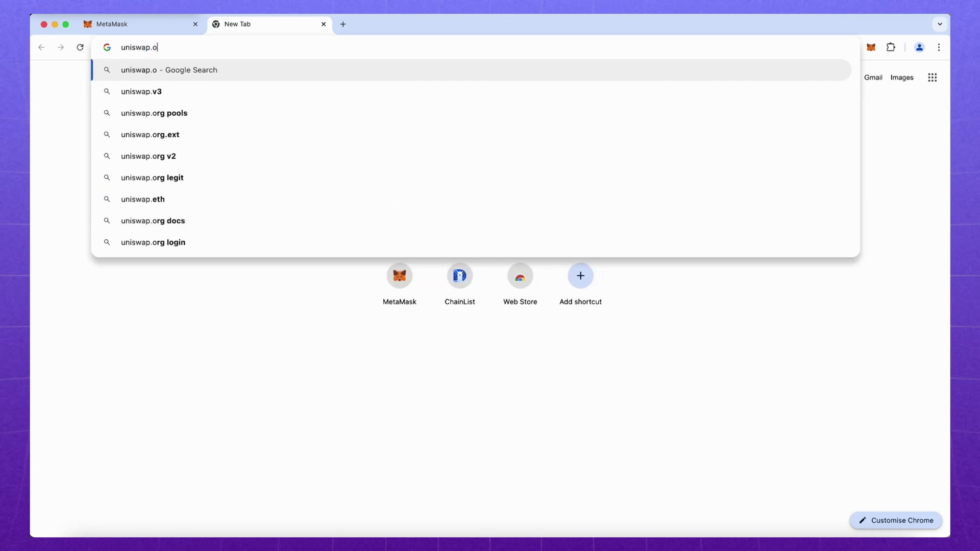
key("Return")
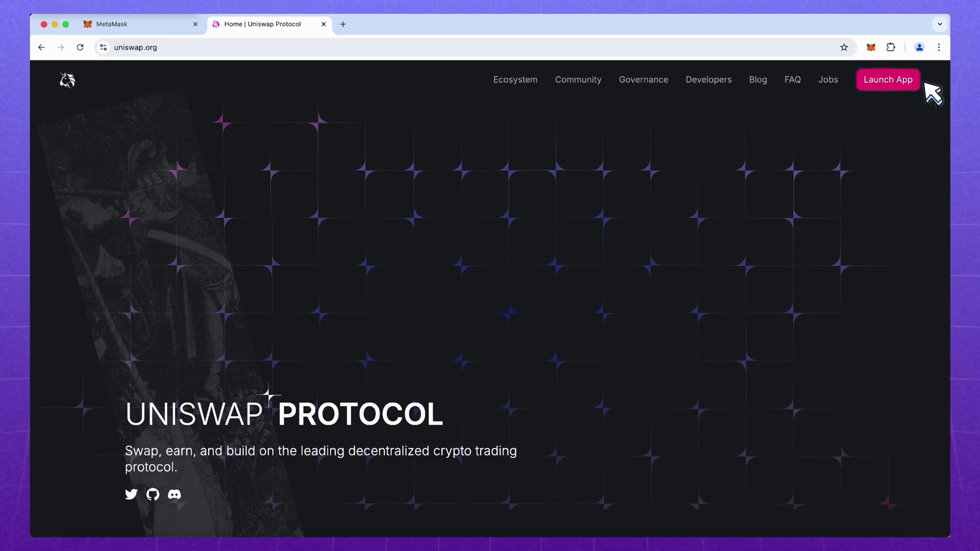
Launch the Uniswap app, connect MetaMask Account 1 with the requested permissions, and dismiss the Uniswap Extension promotion
left_click(893, 82)
left_click(925, 86)
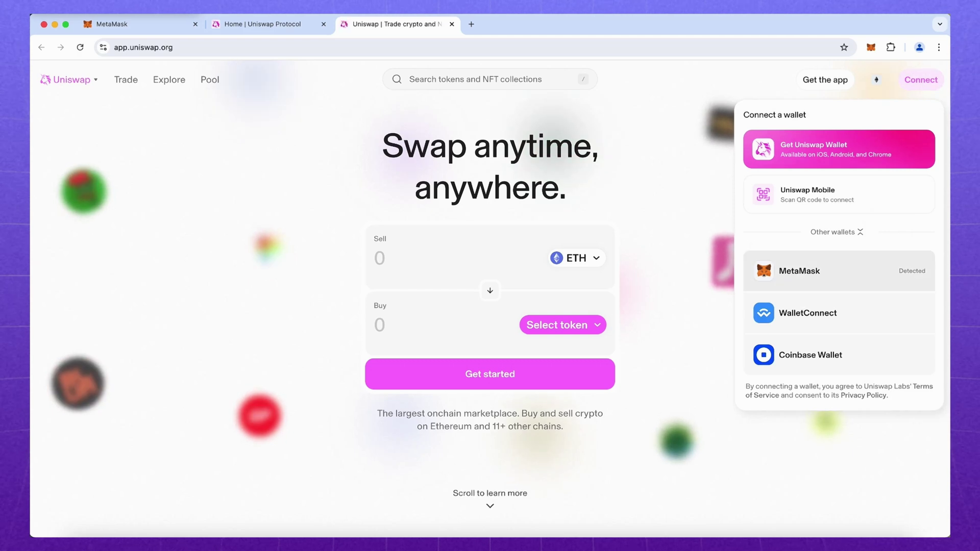
left_click(895, 277)
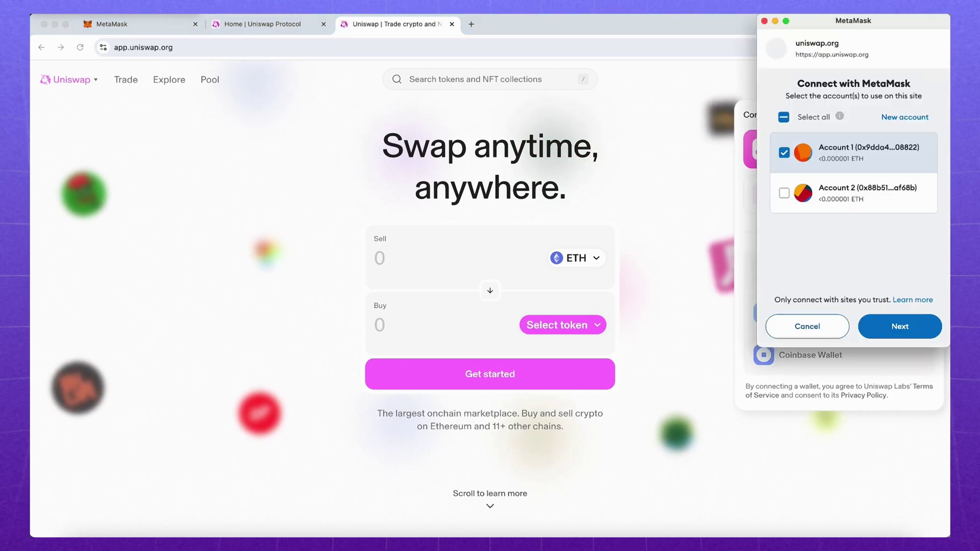
left_click(893, 327)
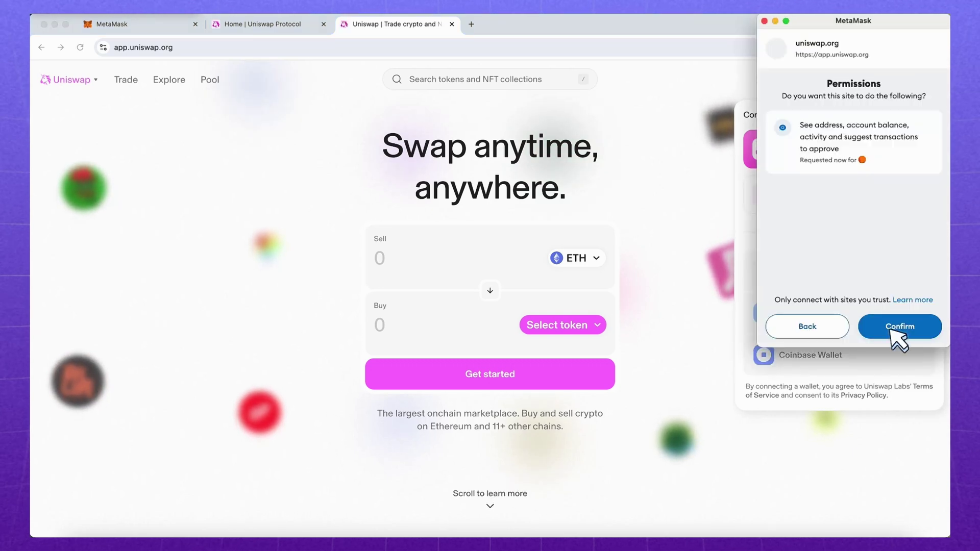
left_click(891, 329)
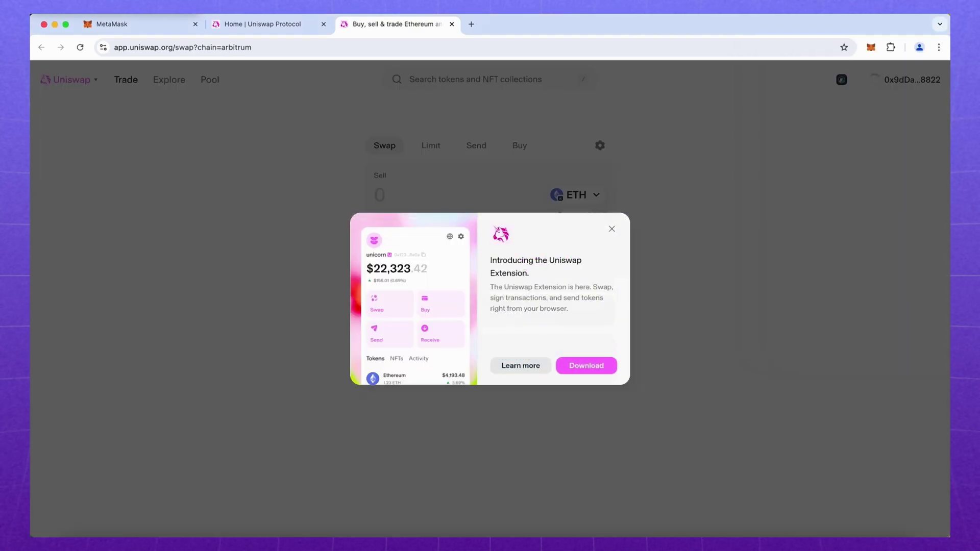
left_click(612, 229)
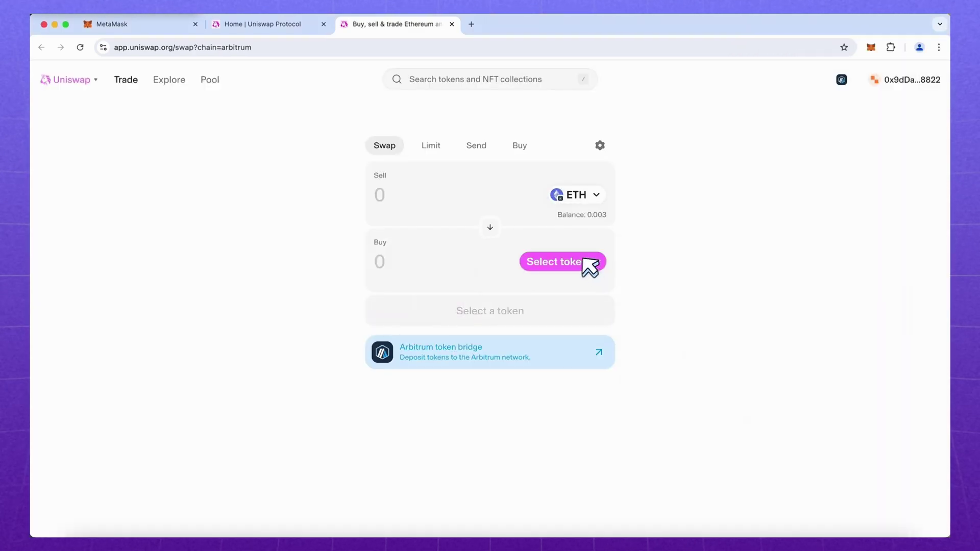
Swap 0.001 ETH for USDC on Arbitrum and confirm the transaction in the wallet
left_click(585, 261)
left_click(414, 209)
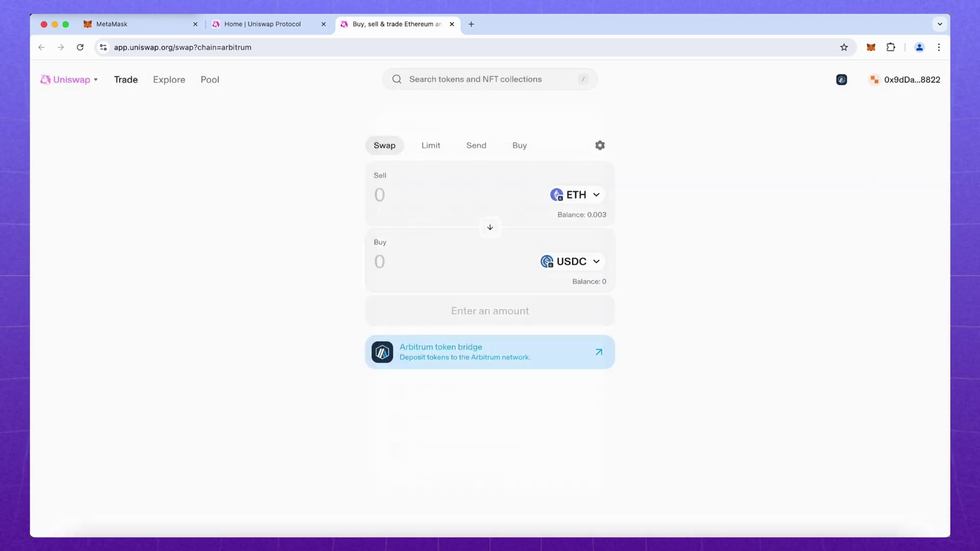
type("0.001")
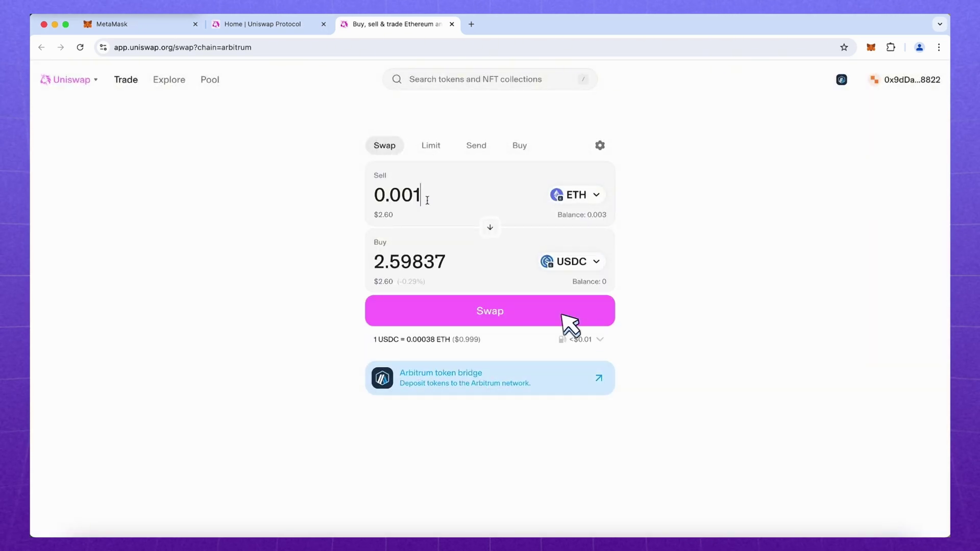
left_click(561, 312)
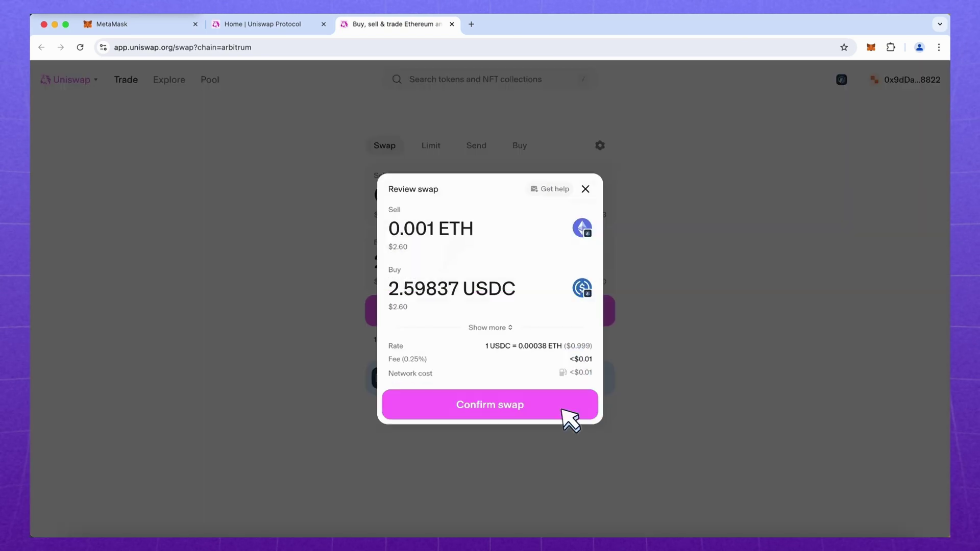
left_click(562, 412)
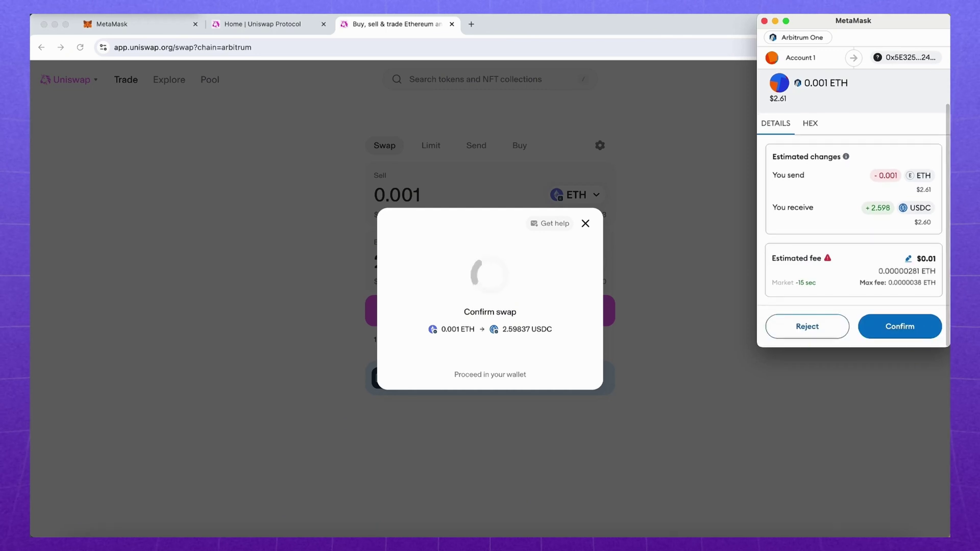
left_click(929, 335)
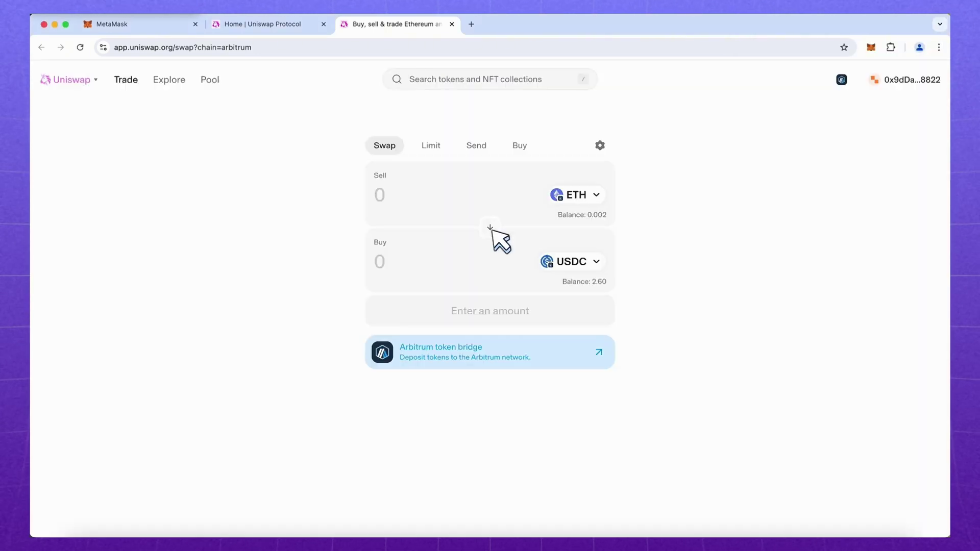
Reverse the swap direction, set the sell amount to 2.588374 USDC for ETH, and submit it for approval and swap
left_click(491, 228)
left_click(596, 215)
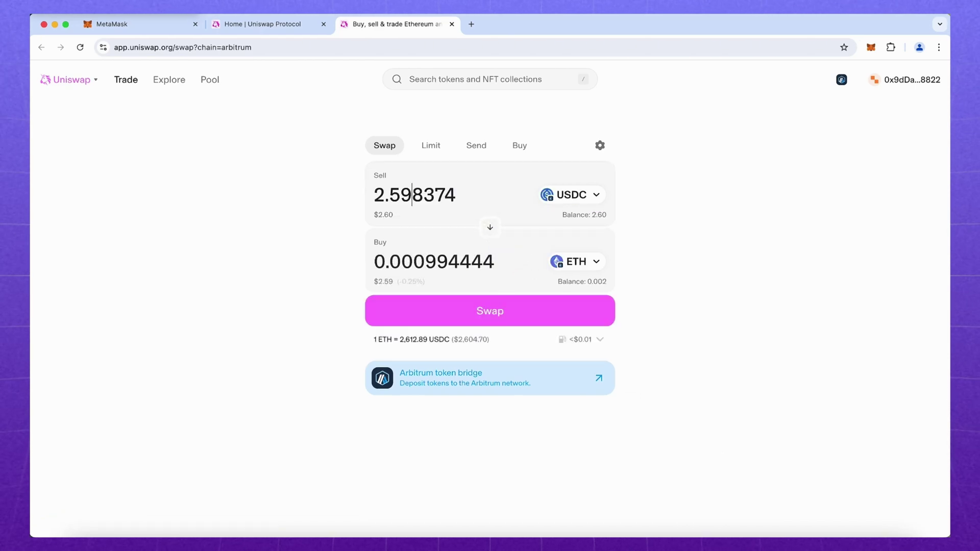
key("BackSpace")
type("8")
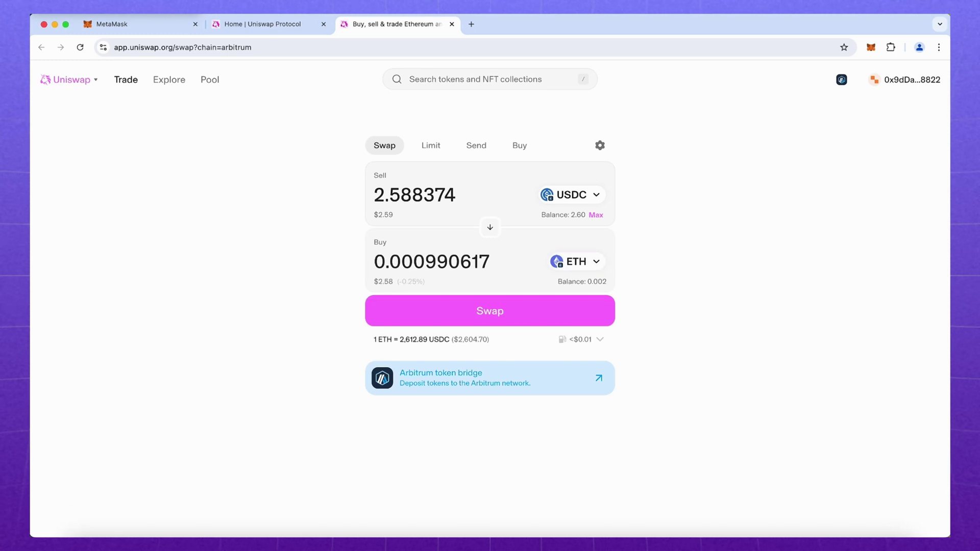
left_click(520, 320)
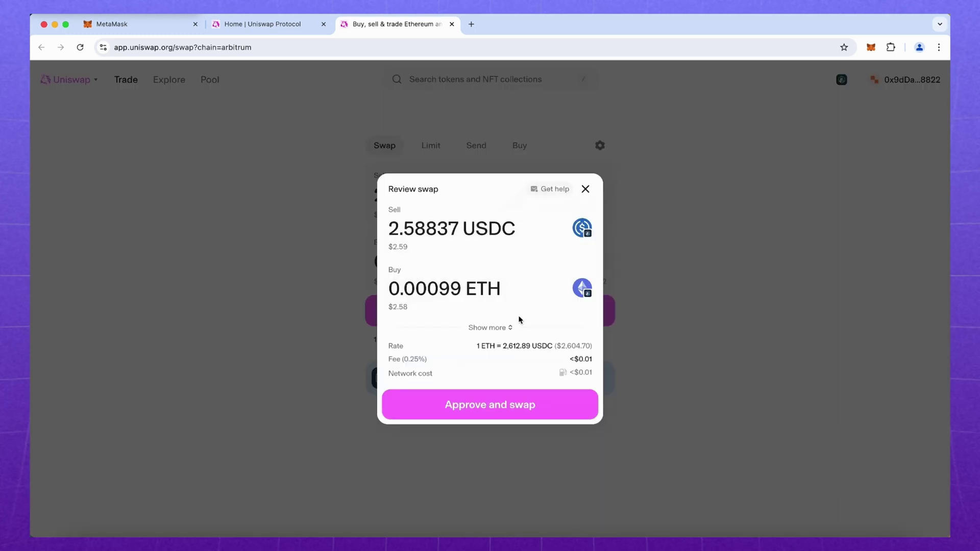
left_click(480, 403)
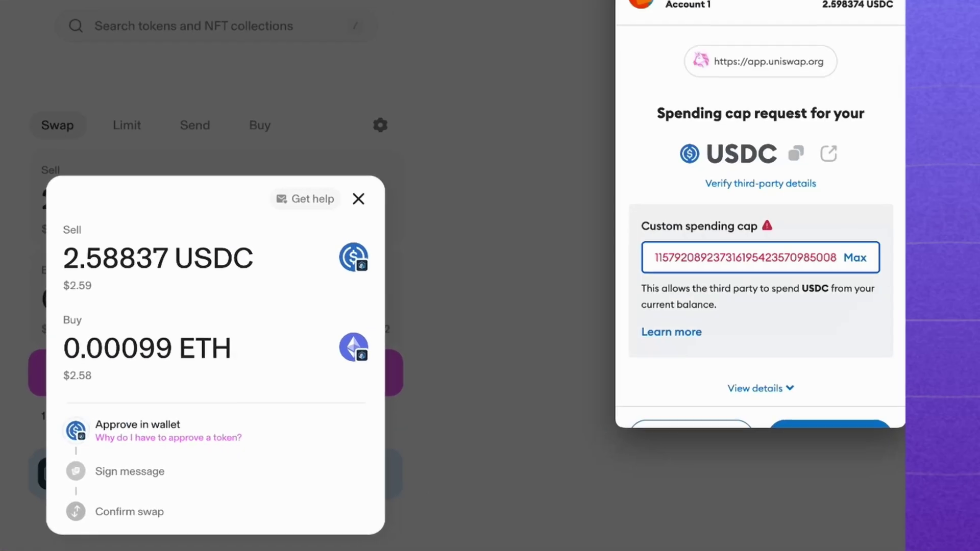
Set the USDC spending cap to the maximum of 2.598374 and approve it in MetaMask
left_click(855, 258)
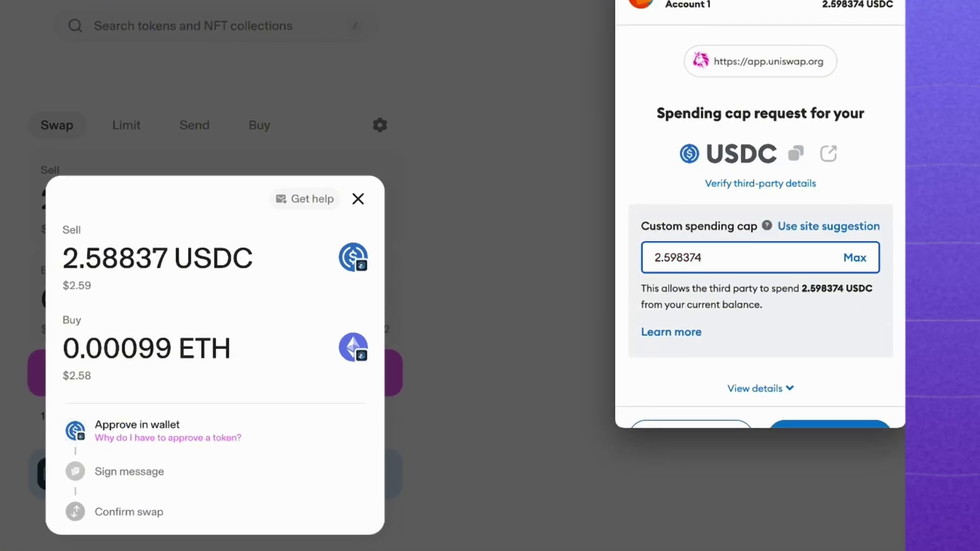
left_click_drag(689, 258, 652, 258)
left_click(715, 258)
scroll(761, 286, "down", 2)
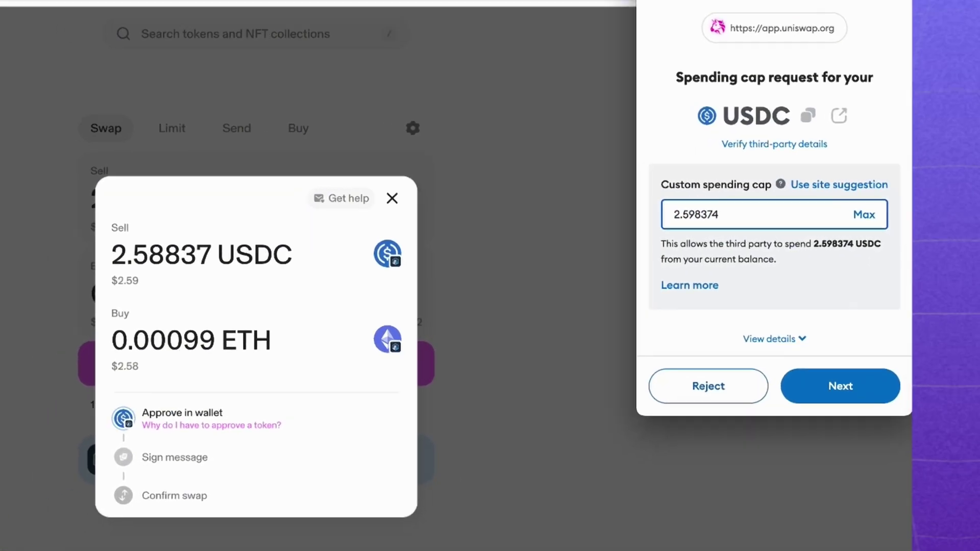
left_click(875, 388)
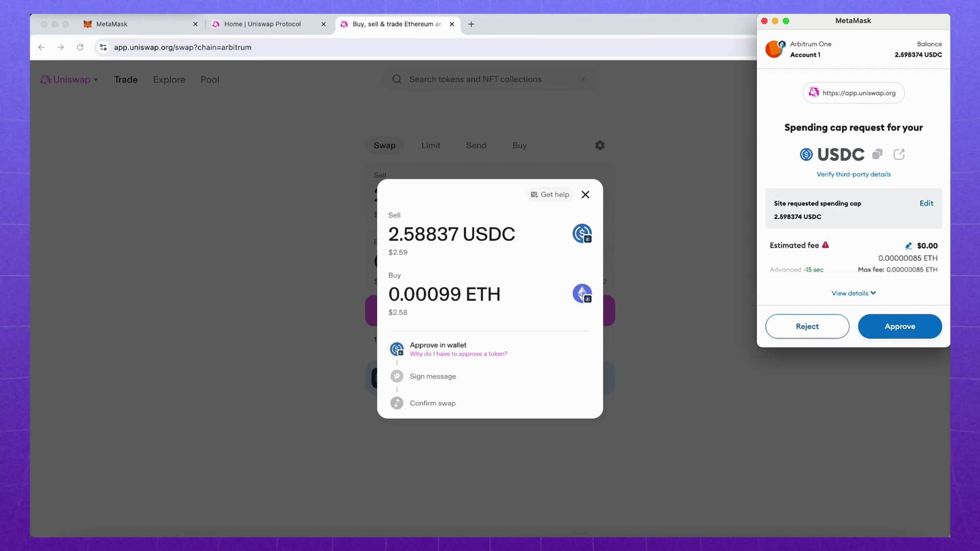
left_click(921, 328)
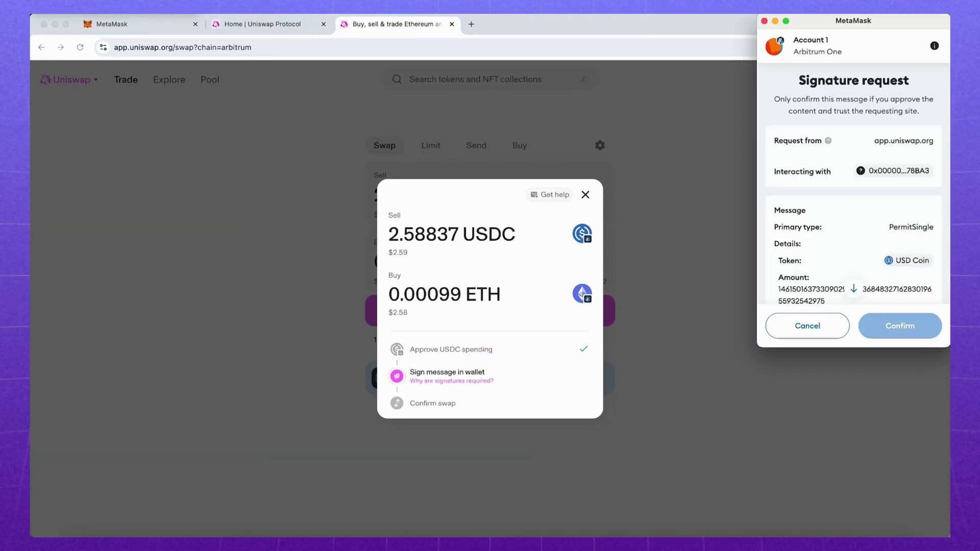
Read through and confirm the wallet's signature request, and confirm the USDC-to-ETH swap transaction
scroll(868, 204, "down", 3)
left_click(923, 332)
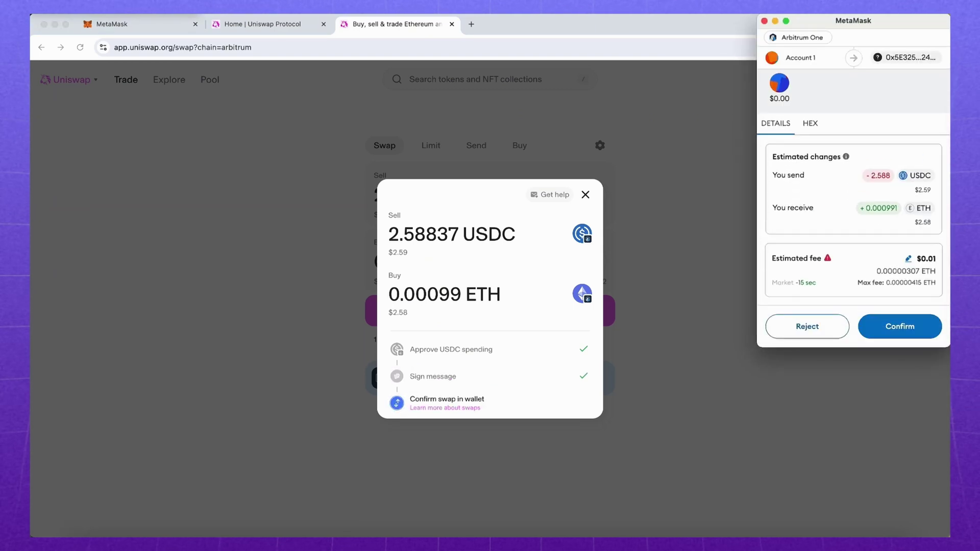
left_click(900, 327)
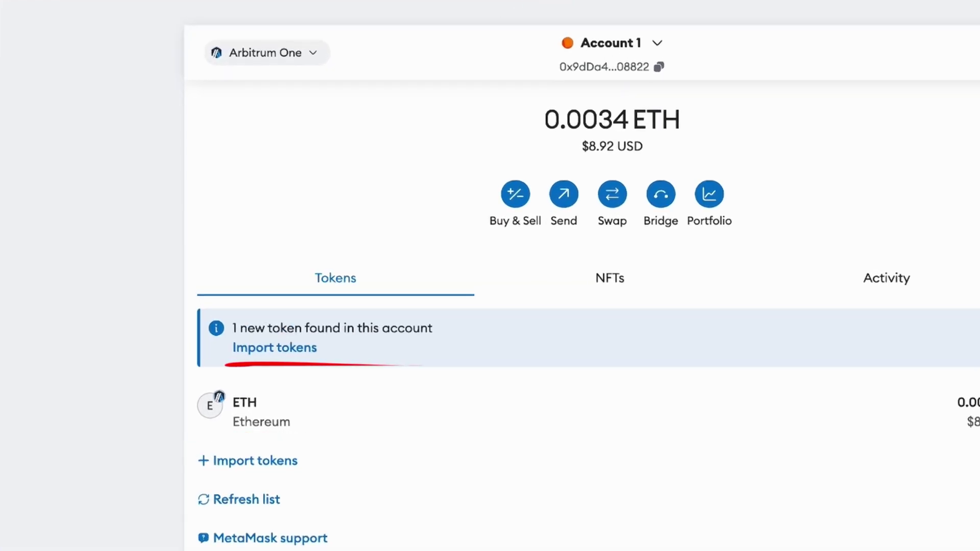
Import the newly detected USDC token into Account 1 in MetaMask
left_click(271, 346)
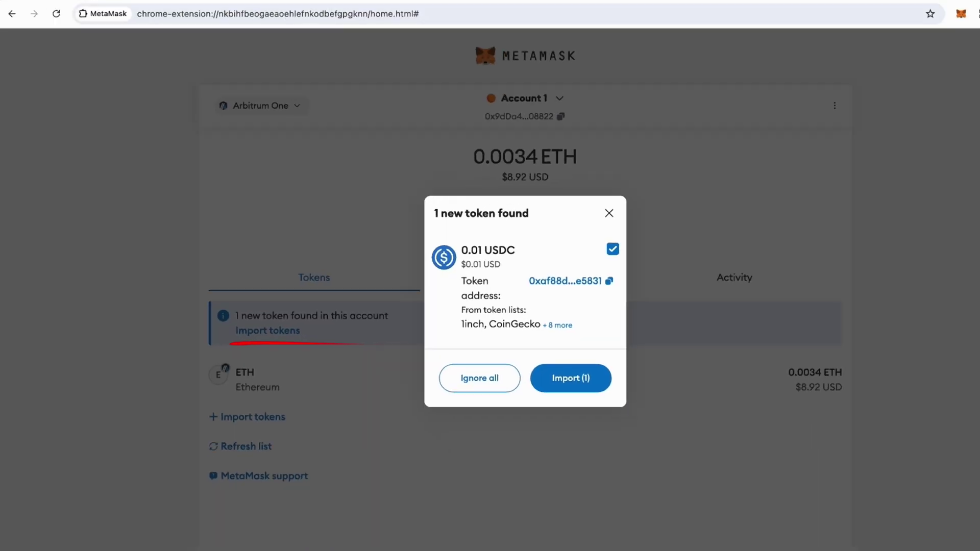
left_click(531, 365)
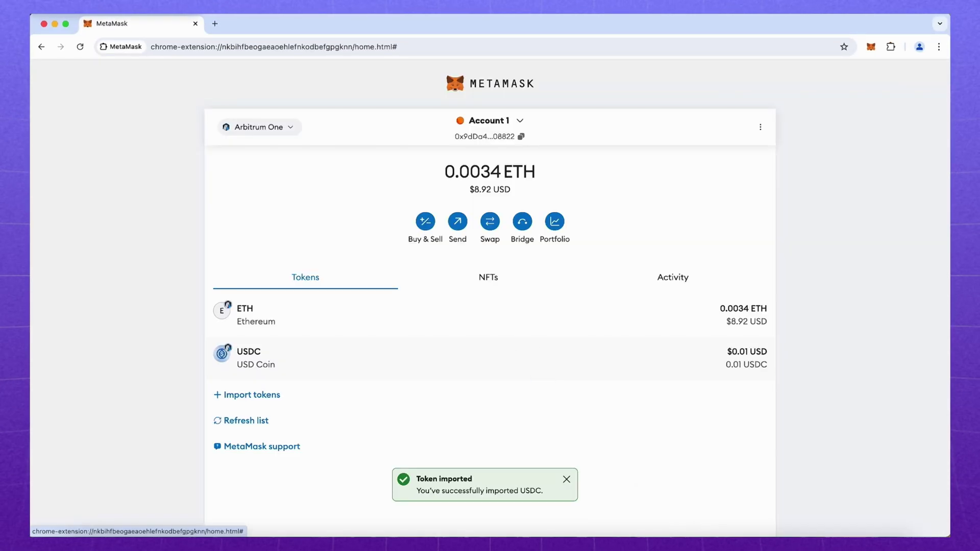
Open MetaMask Portfolio, connect the wallet to it, and look through the balances listed per network
left_click(556, 221)
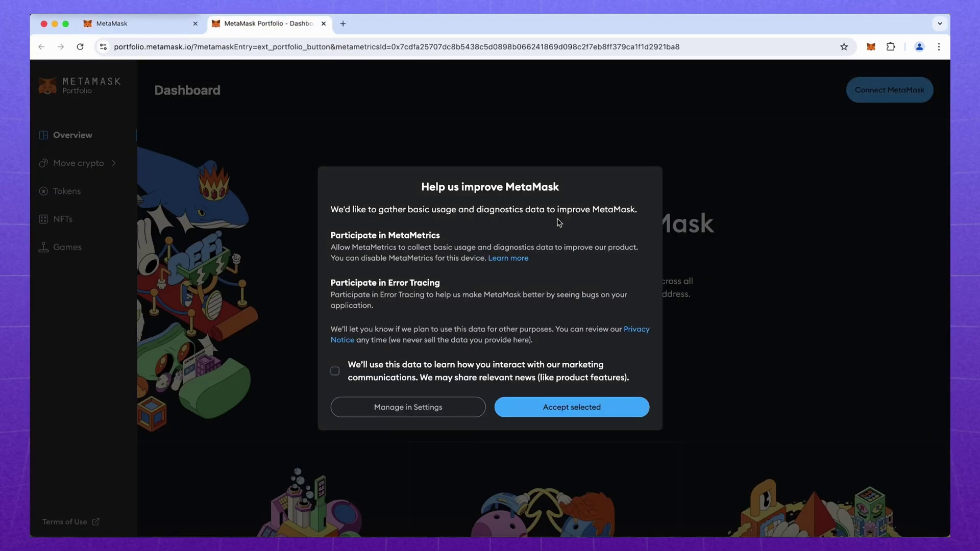
left_click(621, 408)
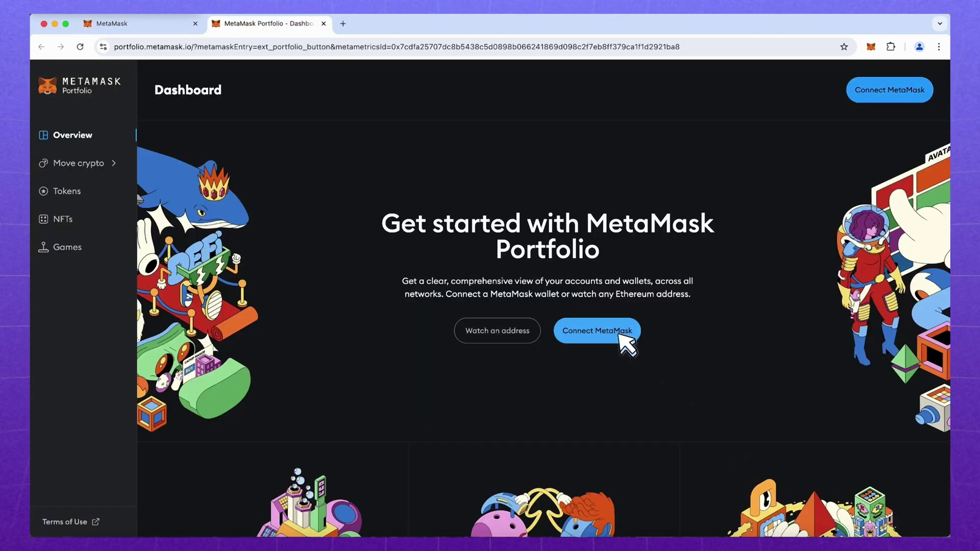
left_click(615, 331)
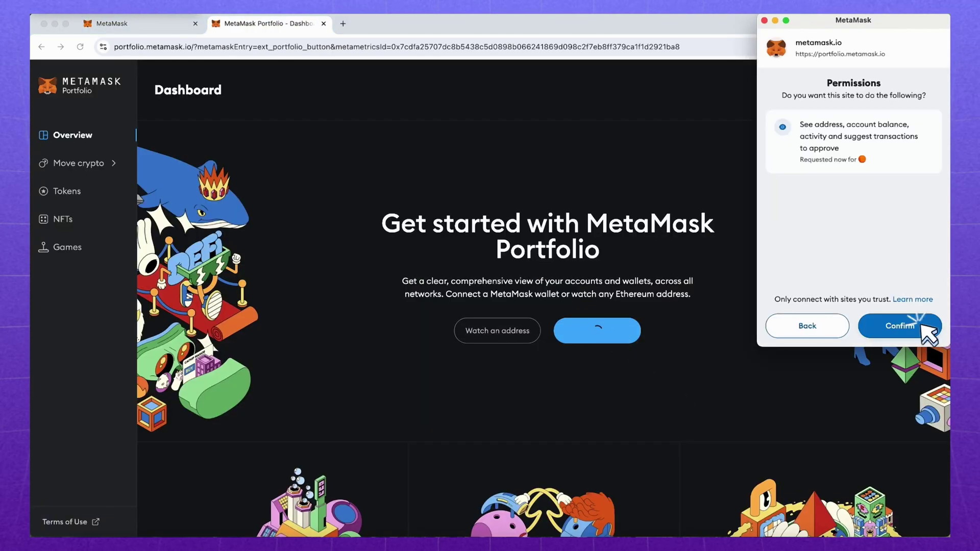
left_click(922, 326)
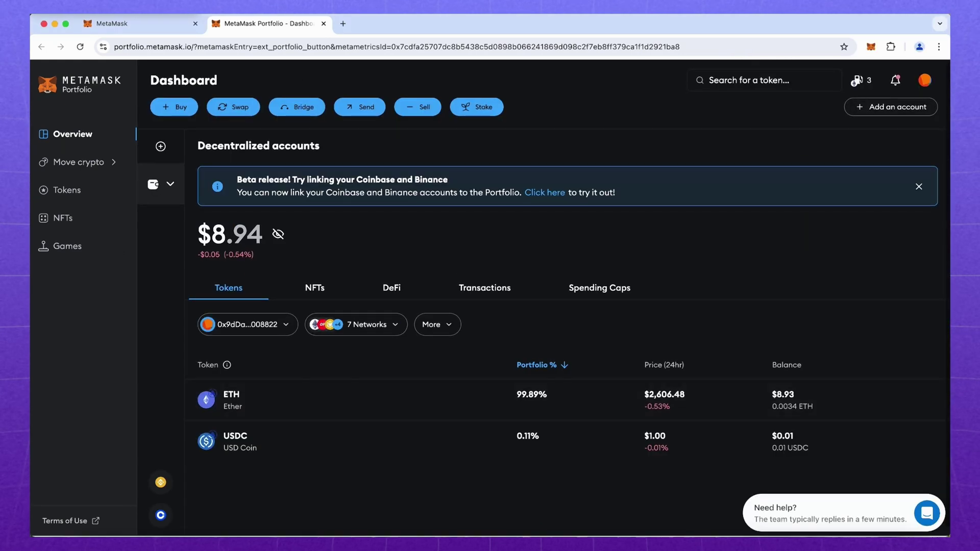
left_click(352, 324)
scroll(394, 439, "down", 5)
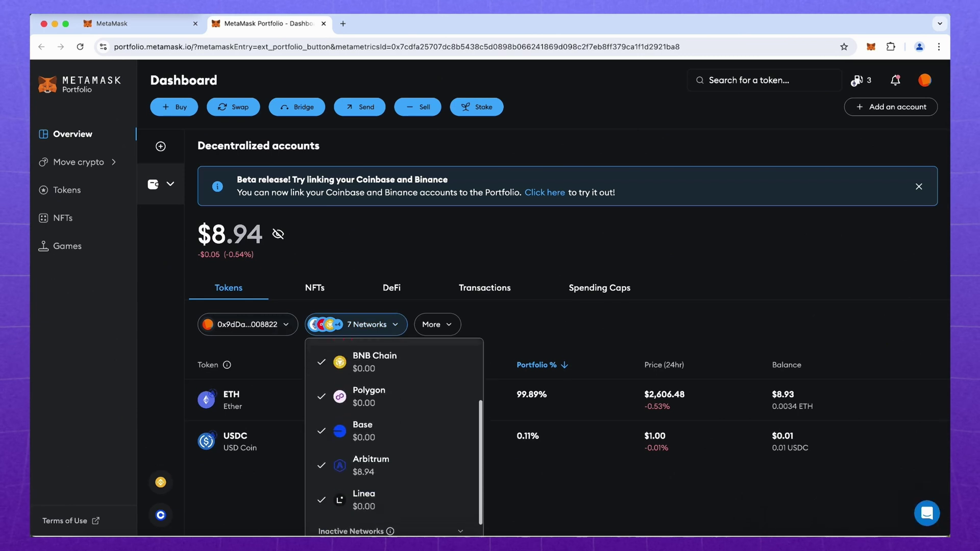
scroll(394, 439, "up", 3)
scroll(394, 427, "up", 2)
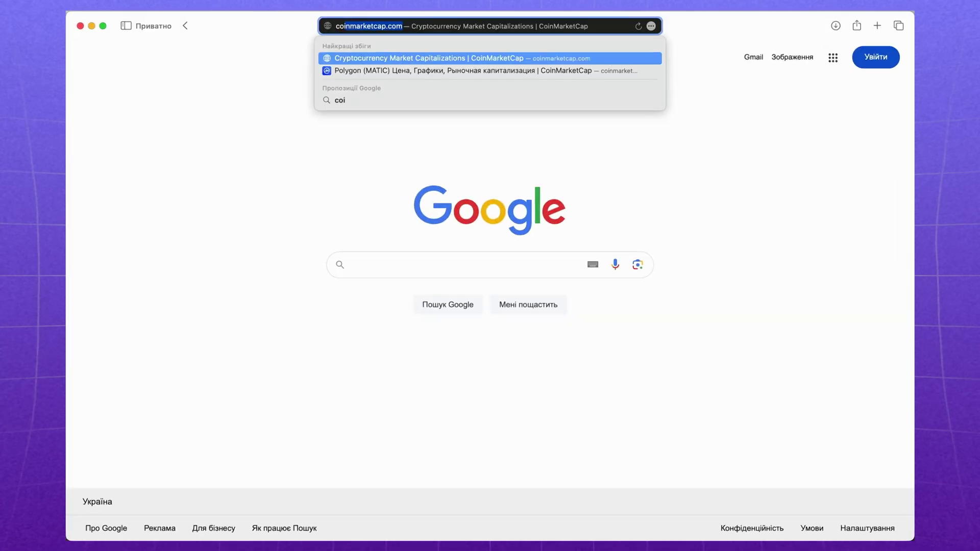
Open coinmarketcap.com, search for "arb", and add the Arbitrum token to MetaMask from its Contracts section
key("Return")
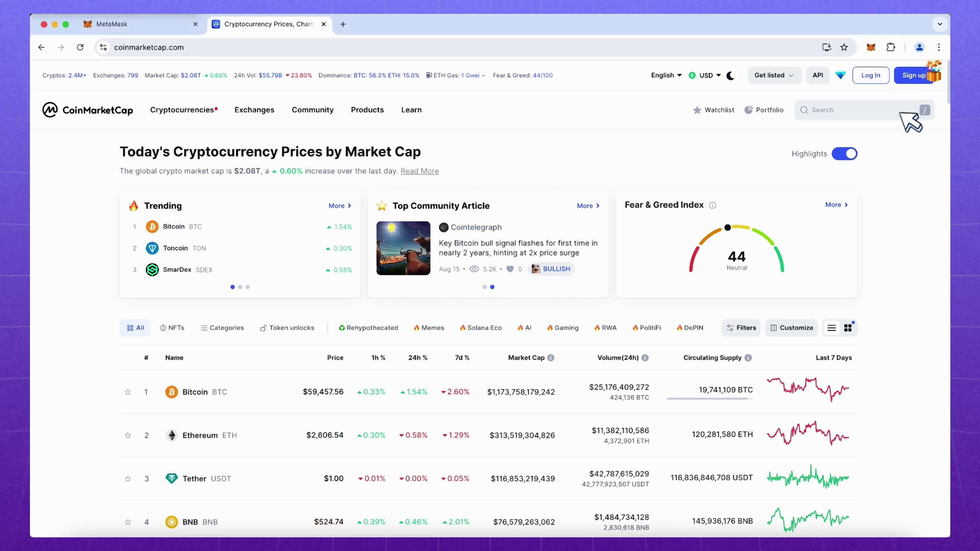
left_click(901, 113)
type("arb")
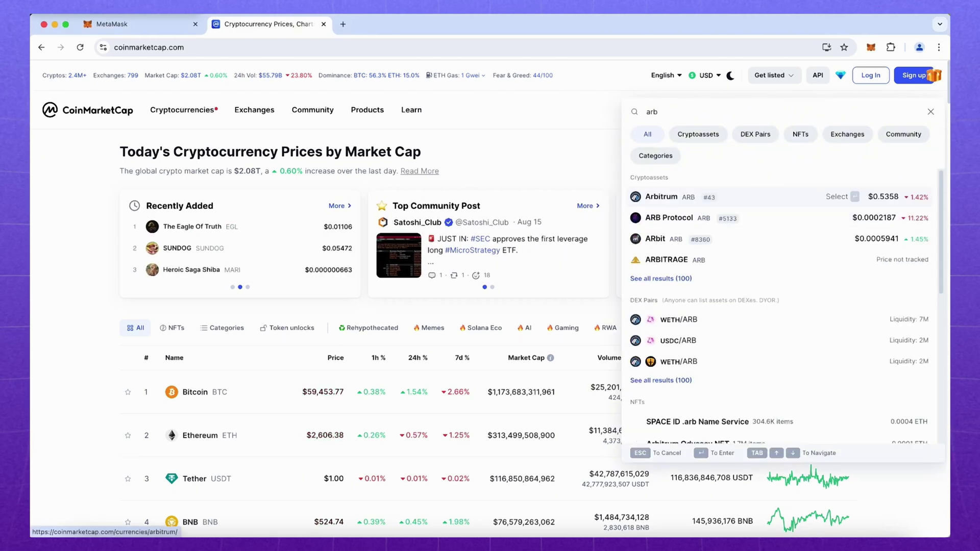
left_click(736, 197)
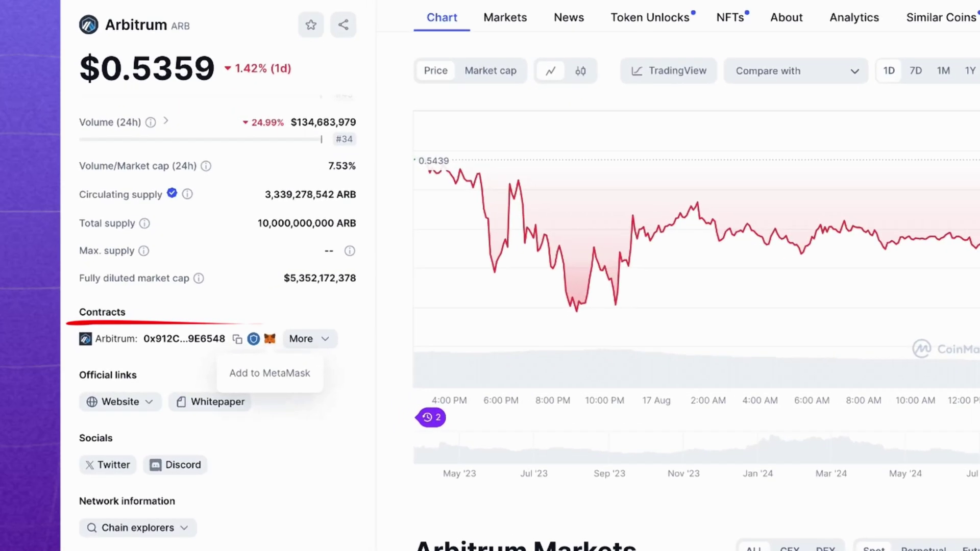
left_click(270, 339)
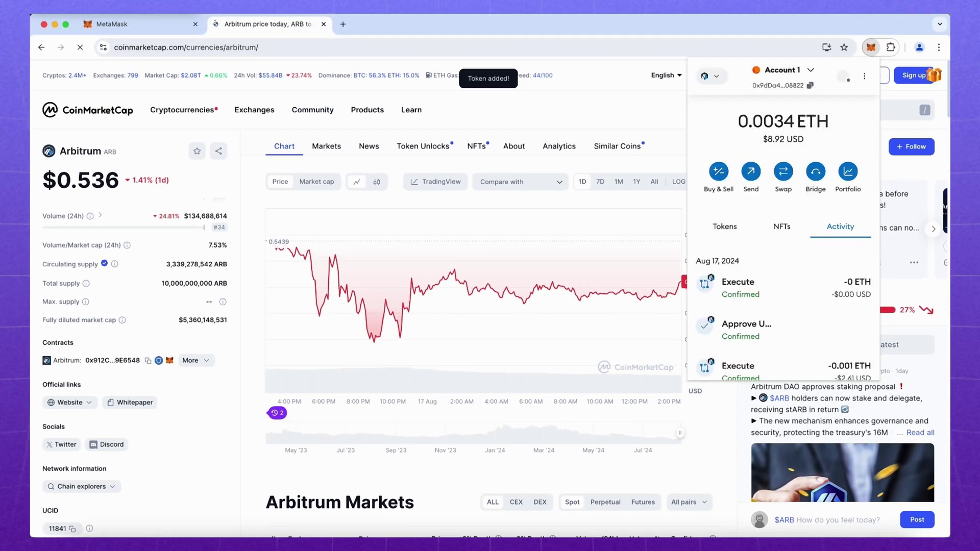
scroll(784, 286, "down", 3)
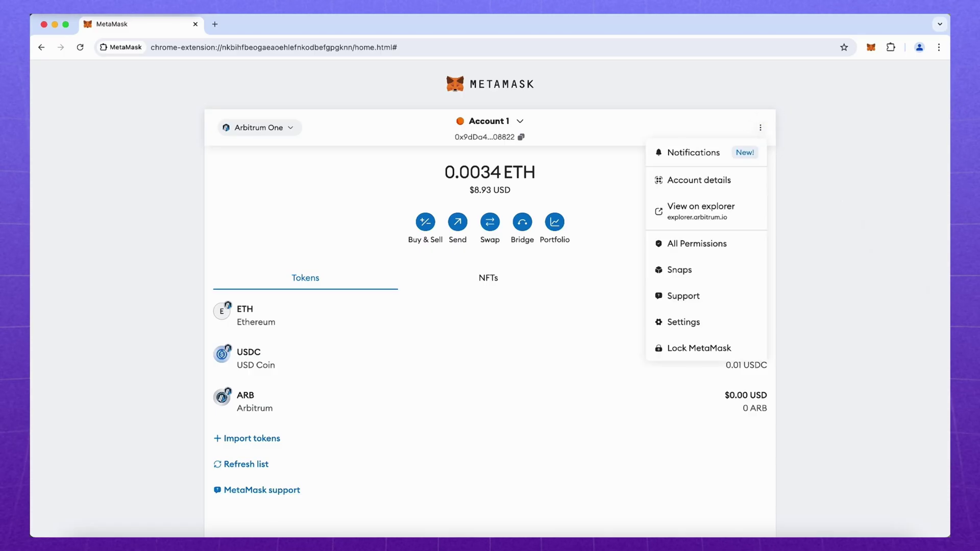
Request the Secret Recovery Phrase from the Security & privacy settings and proceed to its password check
left_click(682, 327)
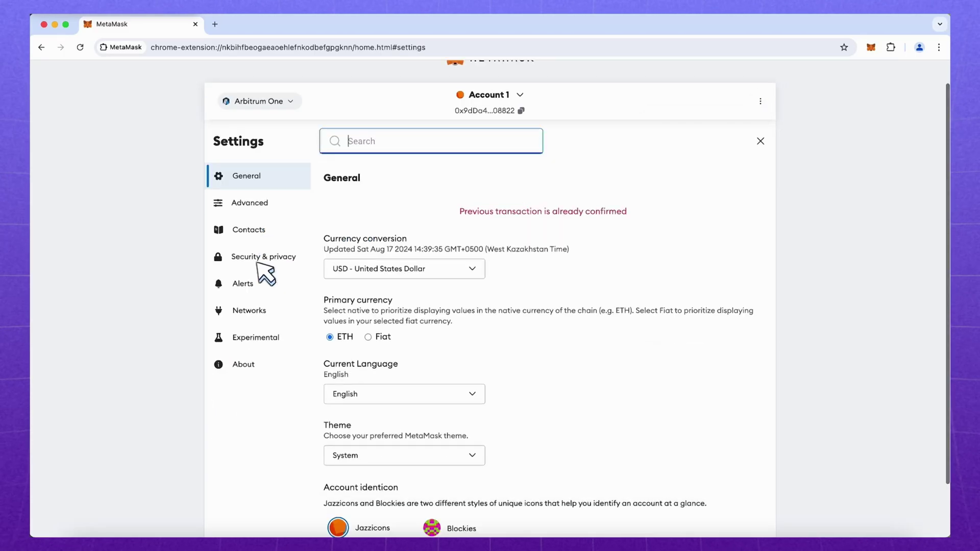
left_click(257, 263)
scroll(450, 313, "down", 1)
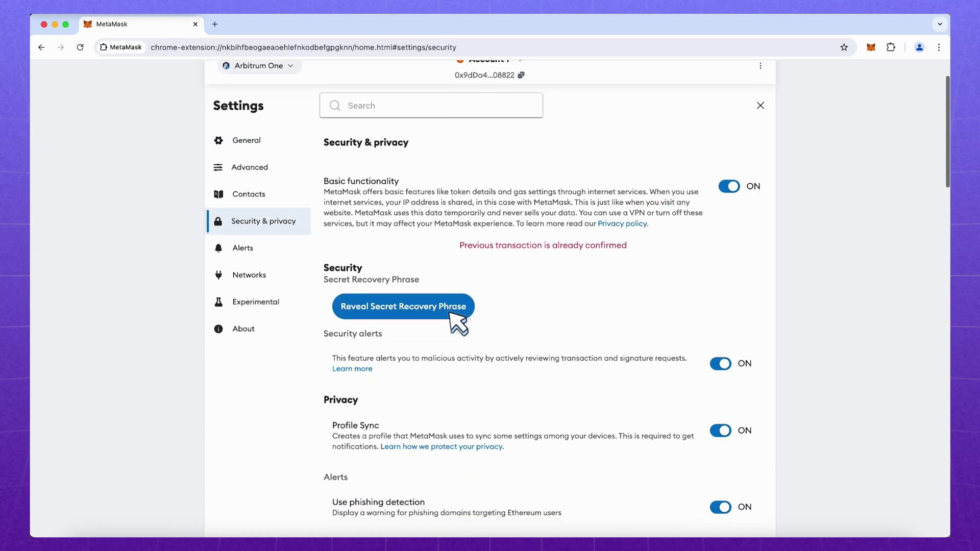
left_click(446, 308)
left_click(459, 315)
left_click(487, 206)
left_click(487, 171)
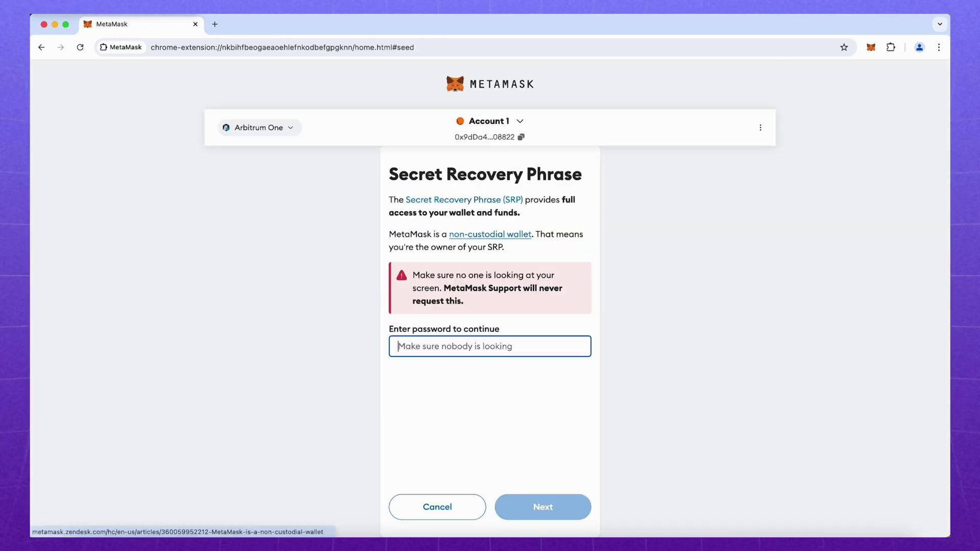
Enter the wallet password to reveal the Secret Recovery Phrase
type("••••••••")
key("Return")
left_click(490, 221)
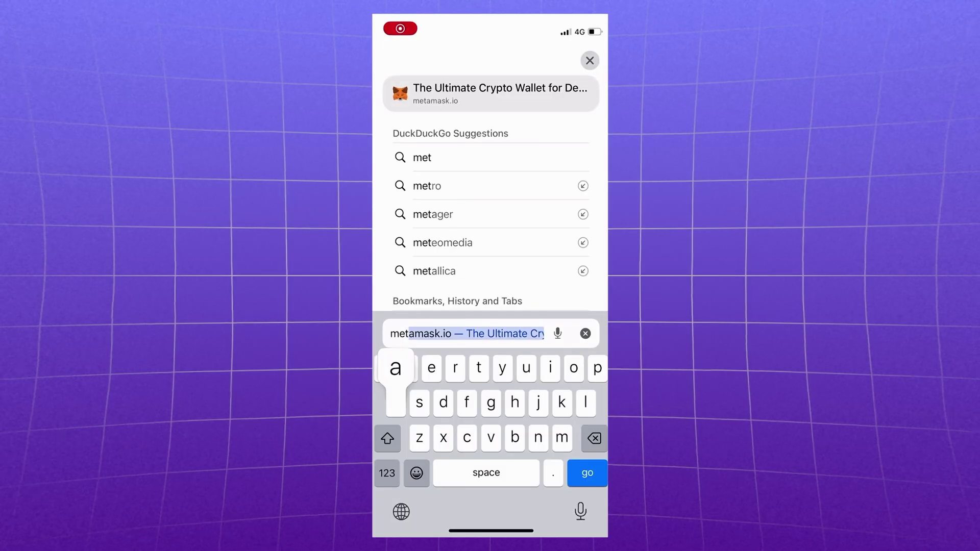
Go to metamask.io on the phone, begin importing a wallet by Secret Recovery Phrase in the mobile app, and agree to usage data collection
type("amask.io")
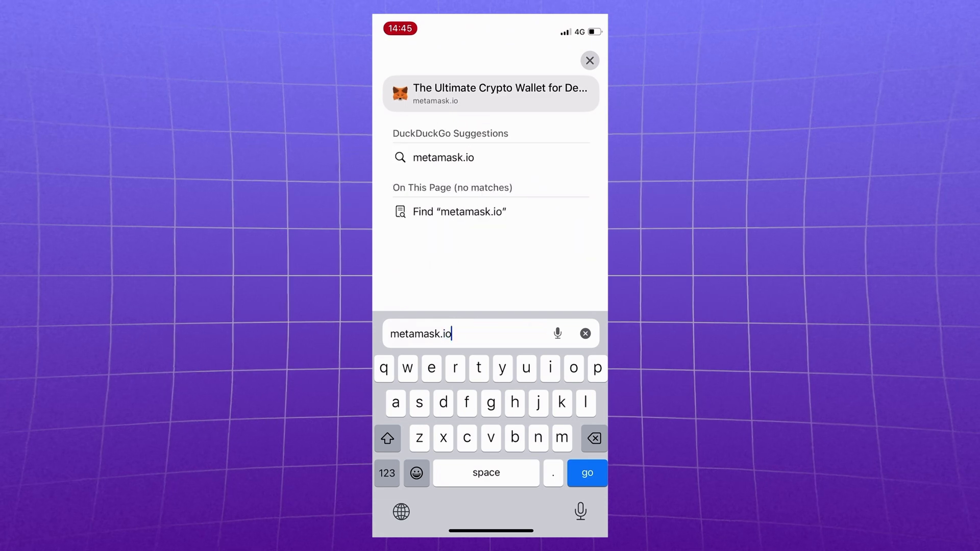
key("Return")
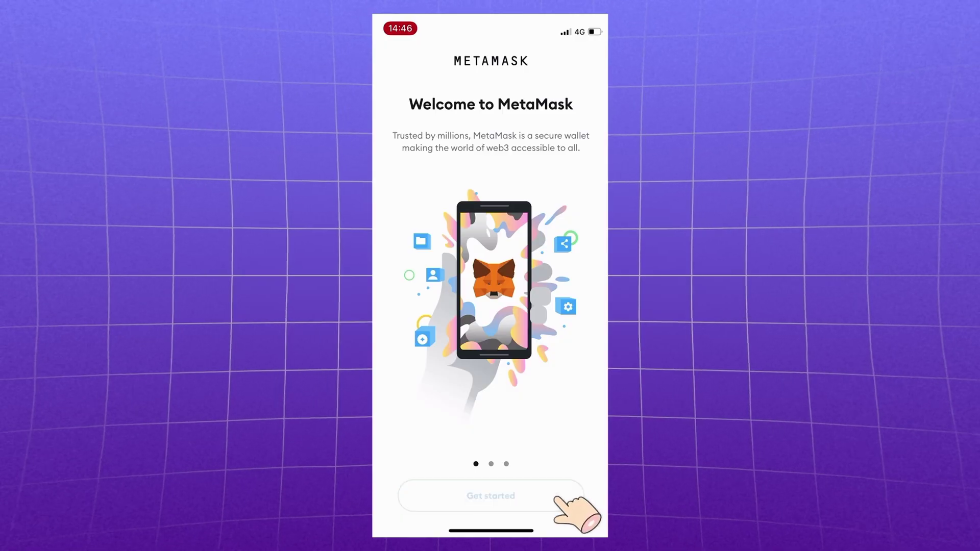
left_click(557, 497)
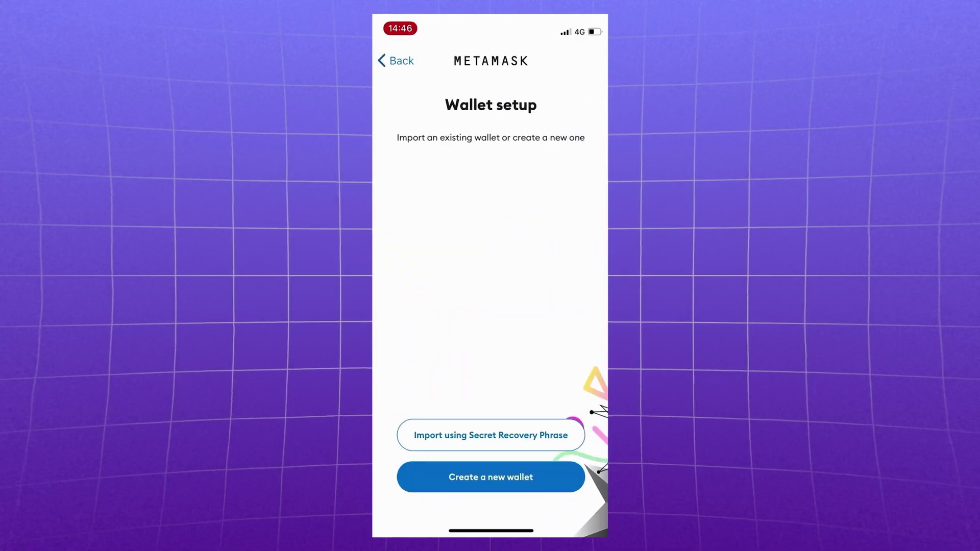
left_click(558, 436)
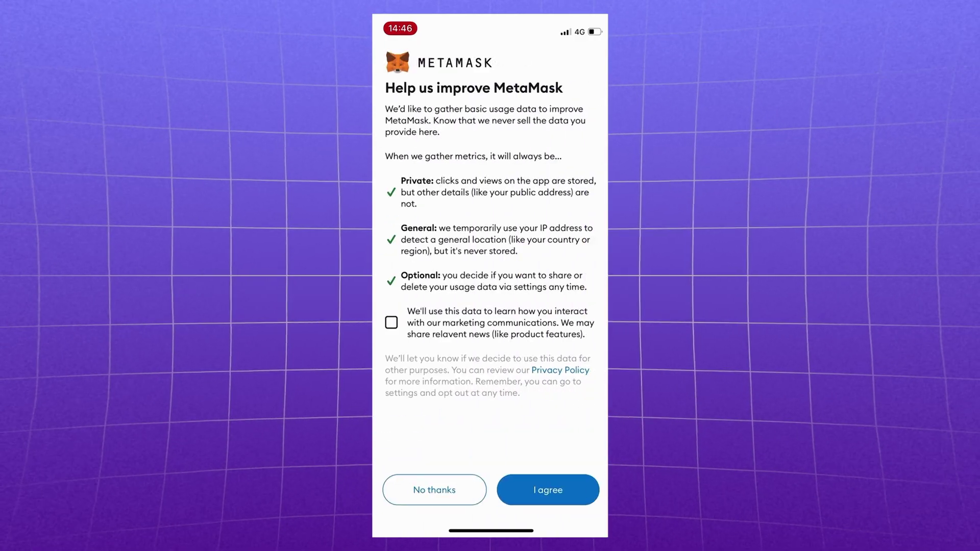
left_click(558, 491)
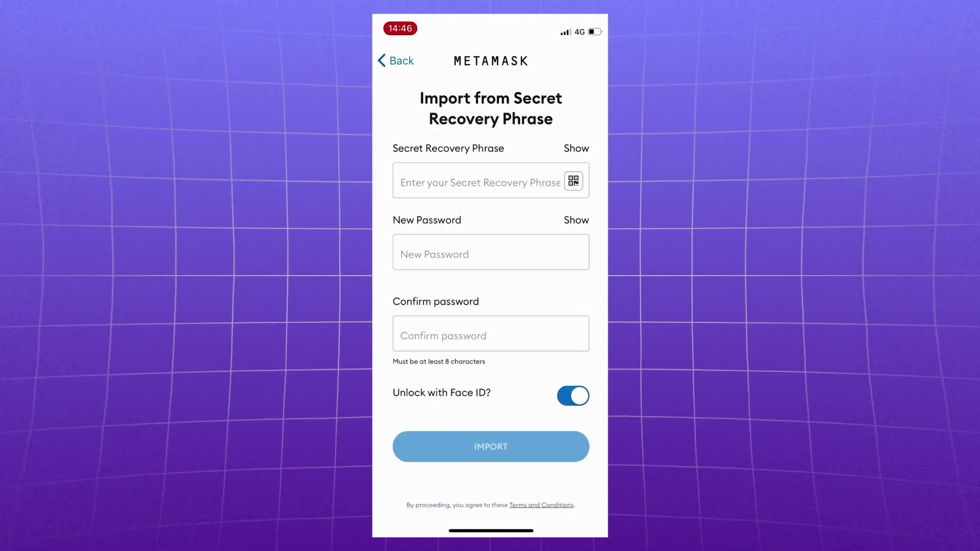
Enter the Secret Recovery Phrase, set and confirm a new password, and import the wallet with Face ID unlock enabled
left_click(480, 182)
left_click(405, 154)
left_click(491, 253)
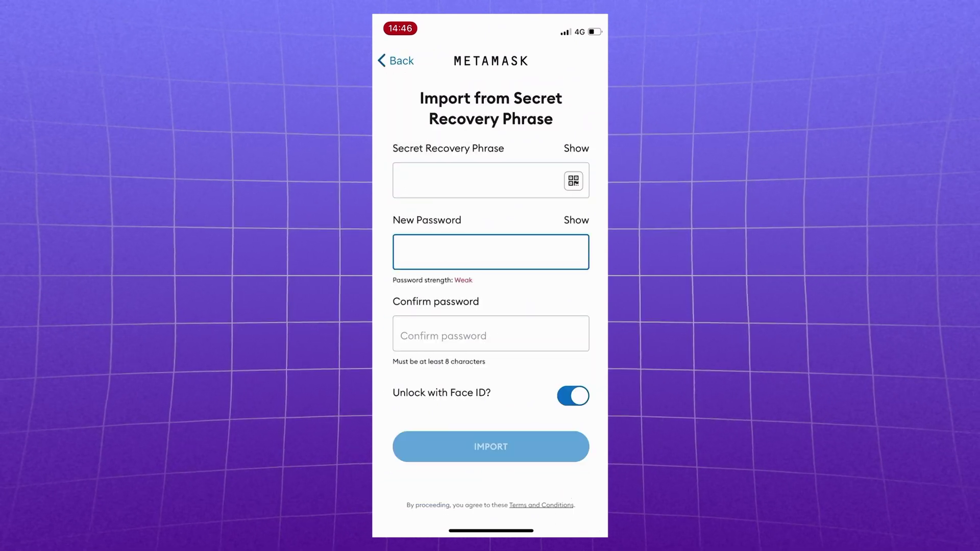
left_click(490, 267)
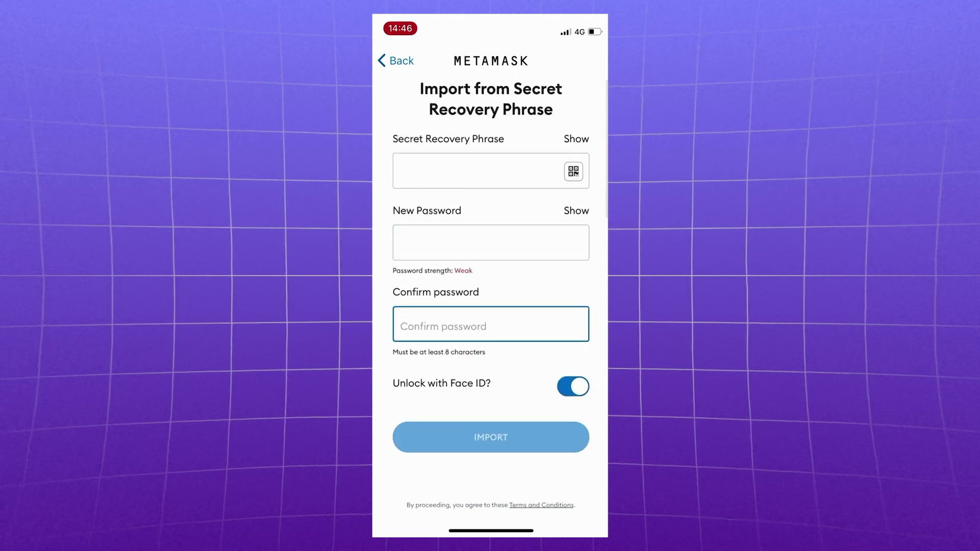
left_click(556, 438)
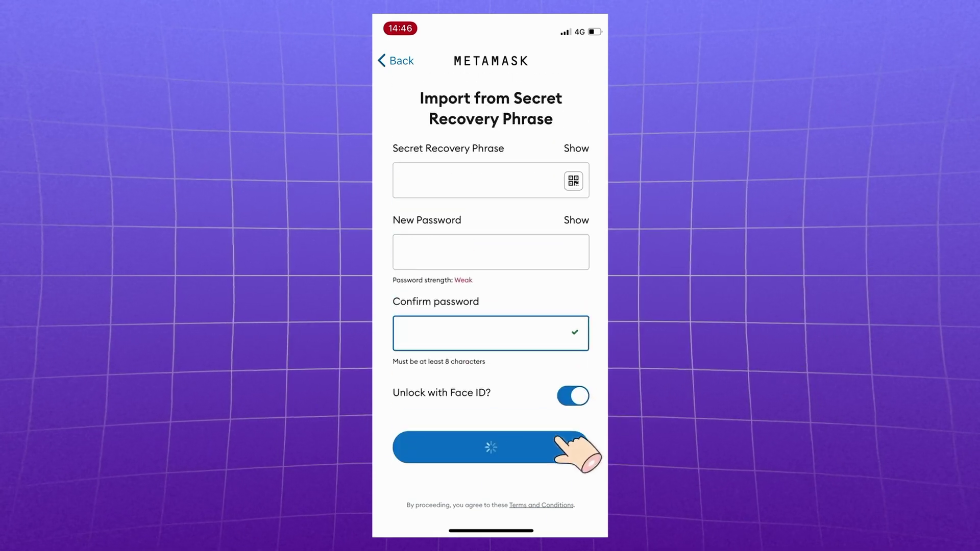
left_click(534, 314)
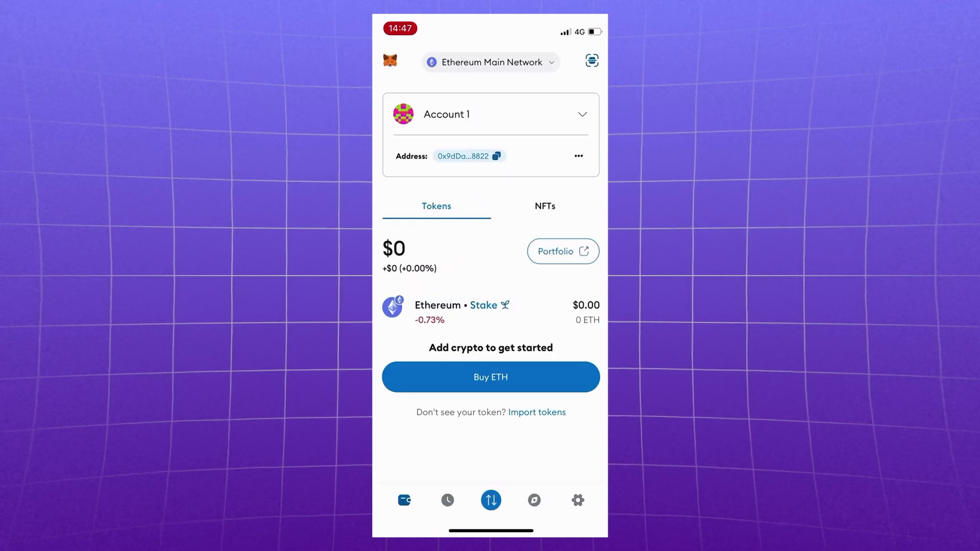
Add the Arbitrum One network to the mobile wallet and switch to it
left_click(491, 62)
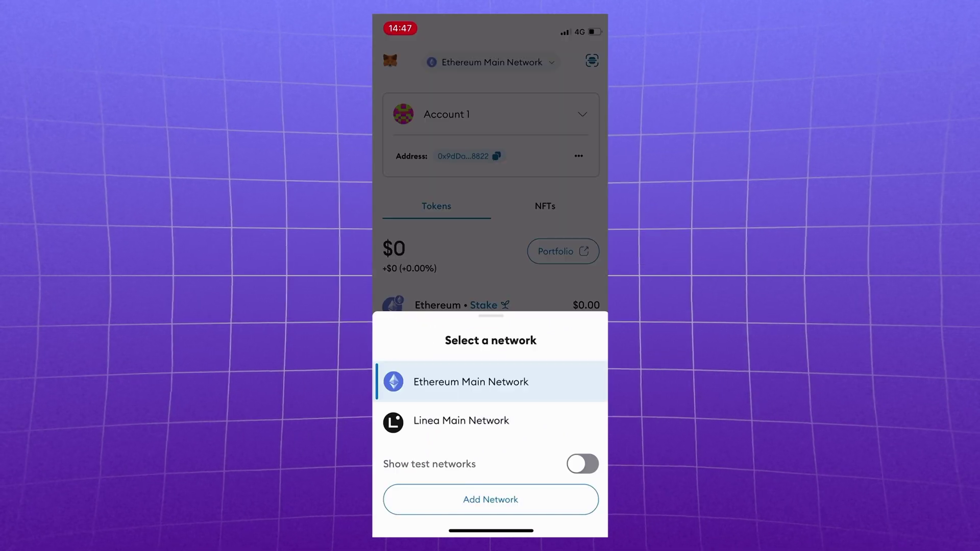
left_click(490, 499)
left_click(587, 161)
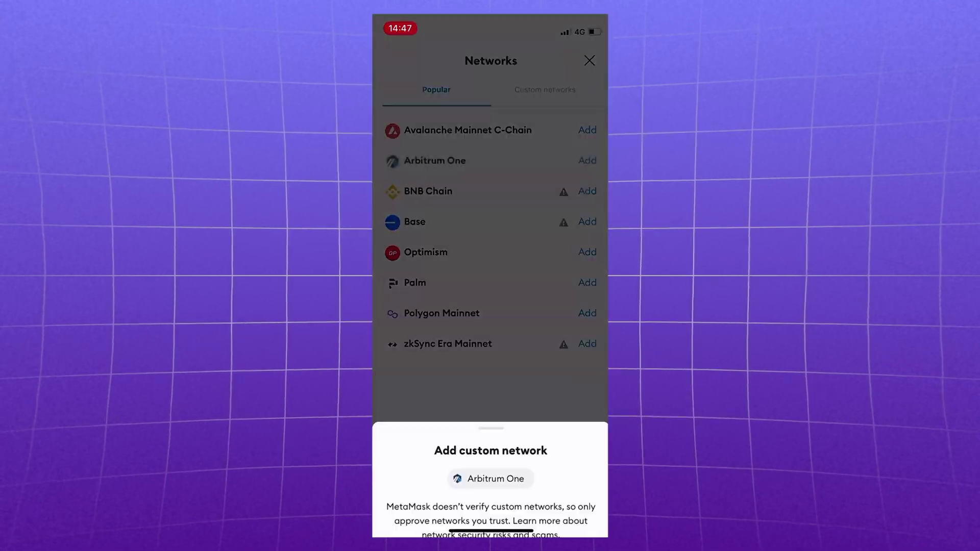
left_click(548, 501)
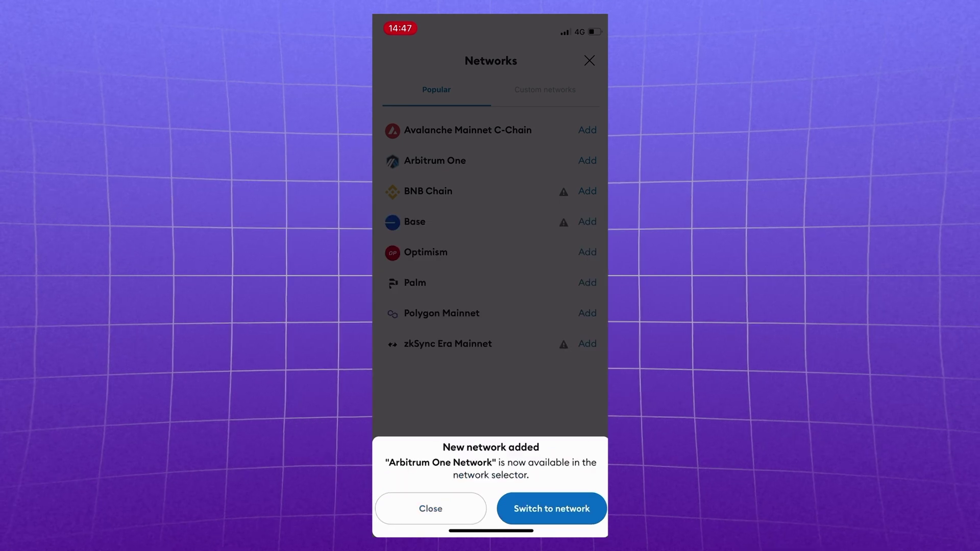
left_click(551, 509)
Import the newly found USDC token into Account 1 on the mobile wallet
left_click(490, 391)
left_click(490, 351)
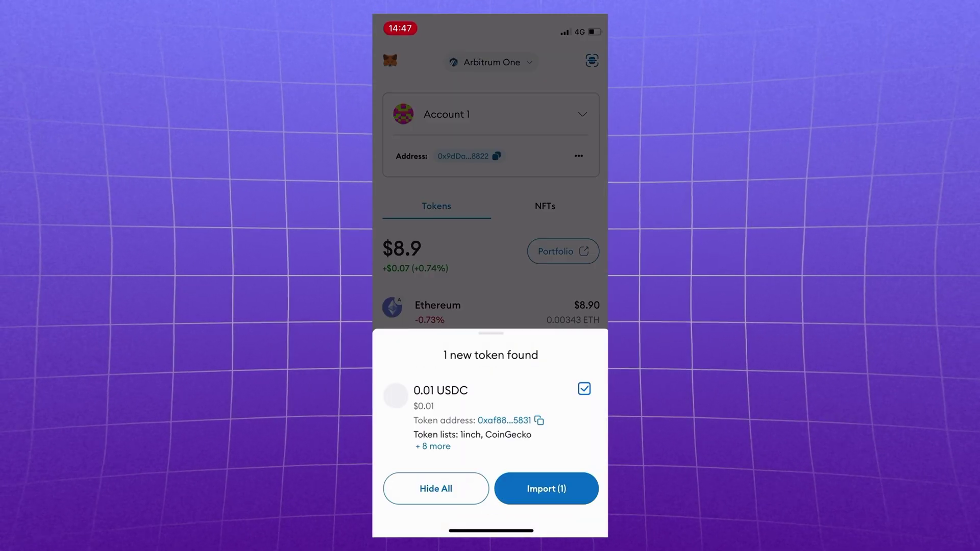
left_click(547, 489)
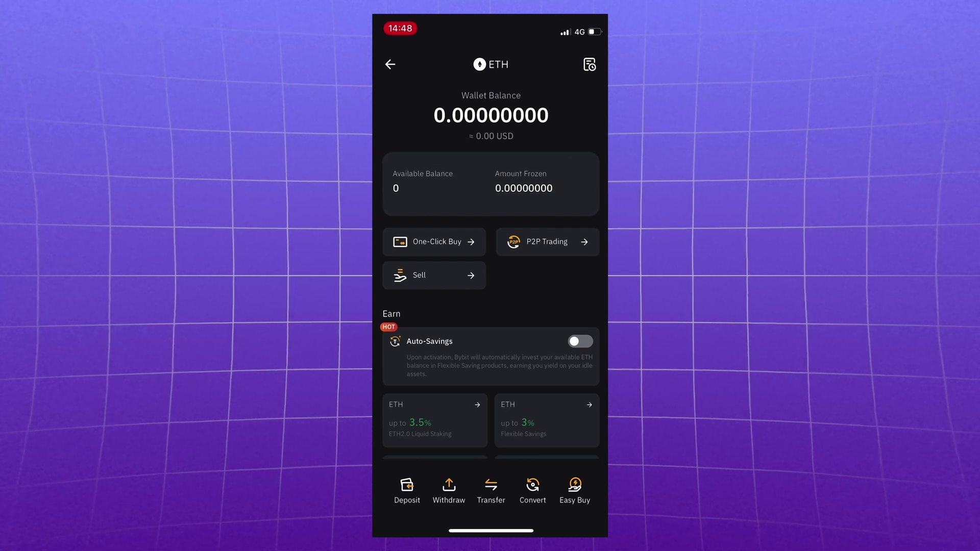
Get the ETH deposit address for Arbitrum One from Bybit and use it as the recipient of a MetaMask transfer from Account 1
left_click(409, 488)
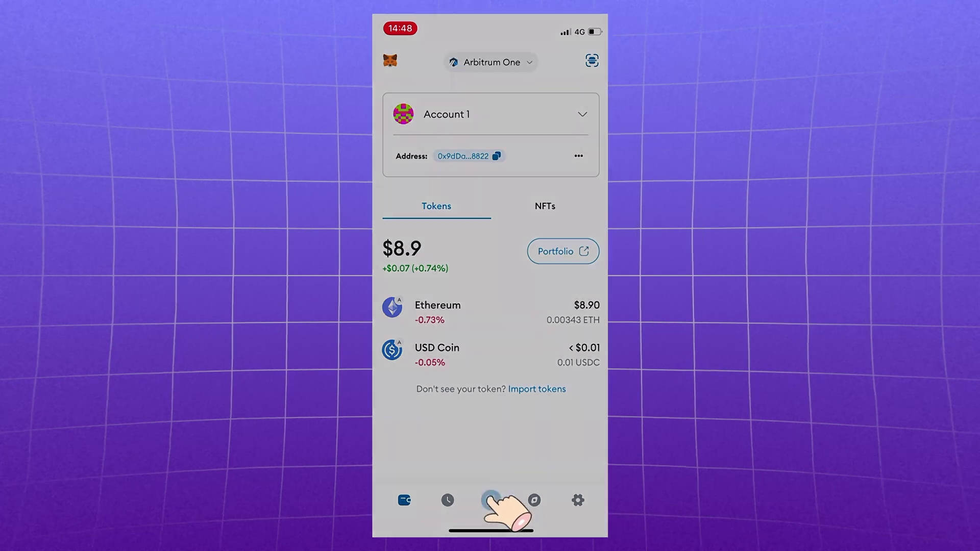
left_click(490, 499)
left_click(410, 424)
left_click(432, 144)
left_click(405, 116)
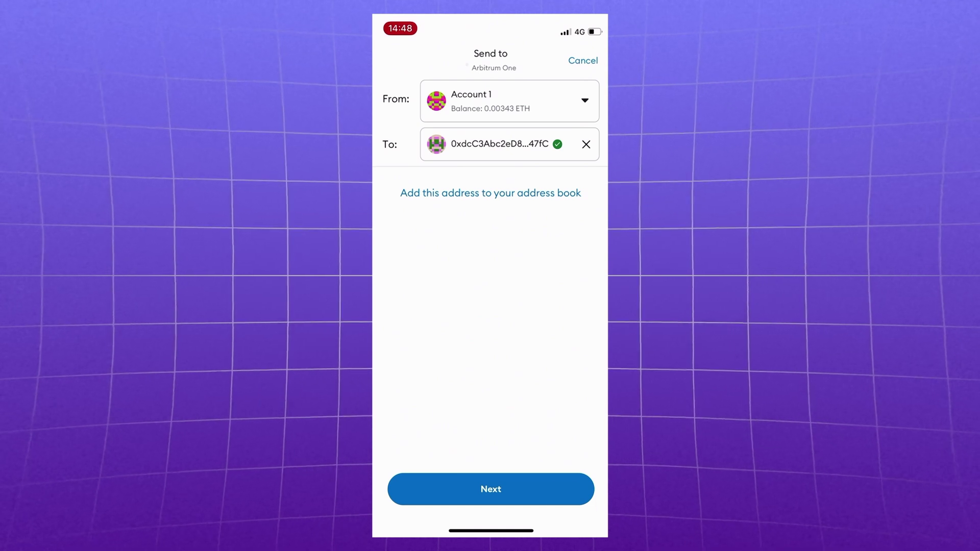
left_click(555, 493)
Fill in the maximum ETH amount, reduce it to about 0.00342 ETH, and send the transfer
left_click(578, 103)
left_click(562, 140)
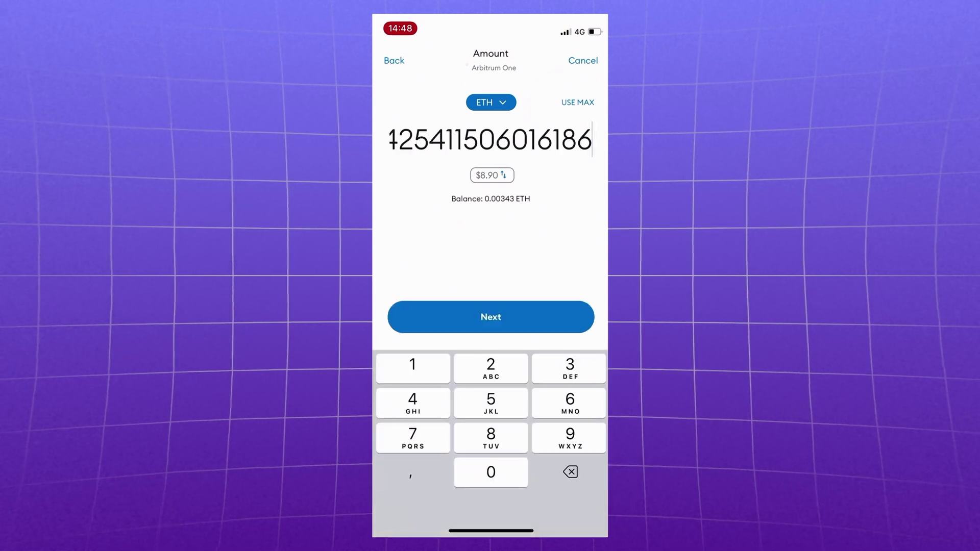
left_click_drag(587, 140, 403, 139)
key("BackSpace")
type("1")
left_click(491, 317)
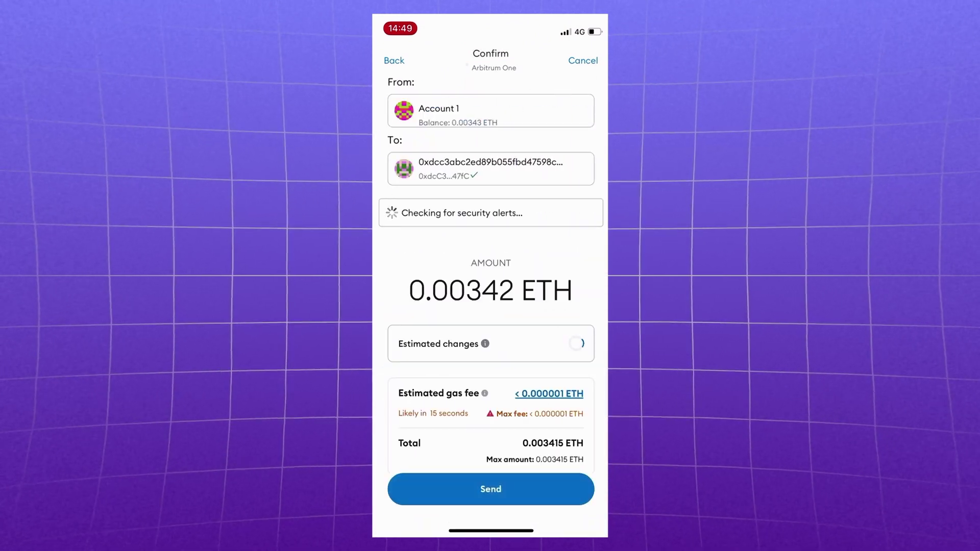
left_click(566, 489)
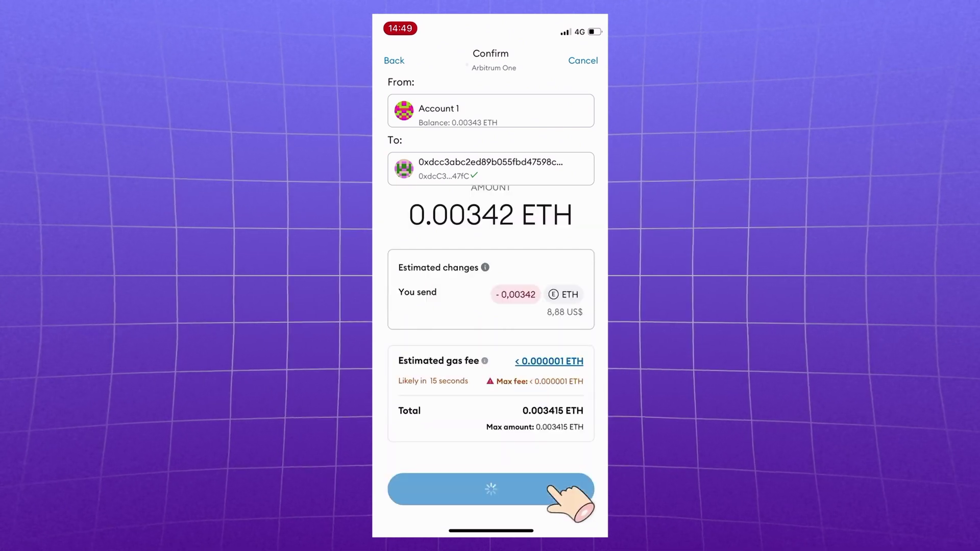